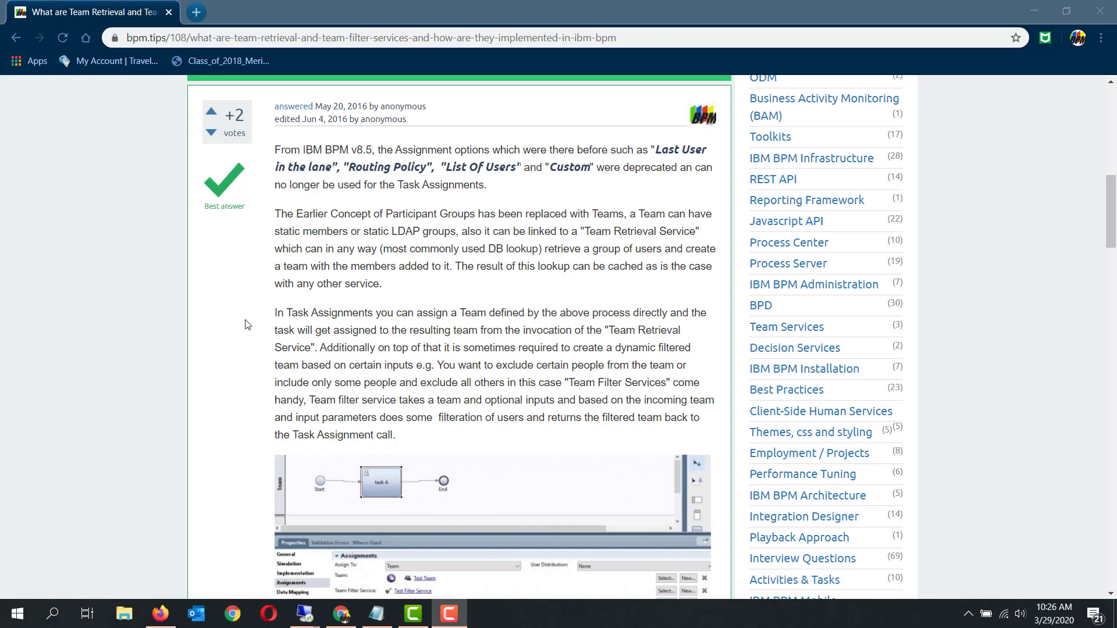
Switch to the IBM Process Designer in Firefox and open the Static Team definition
{"action": "left_click", "coordinate": [161, 614]}
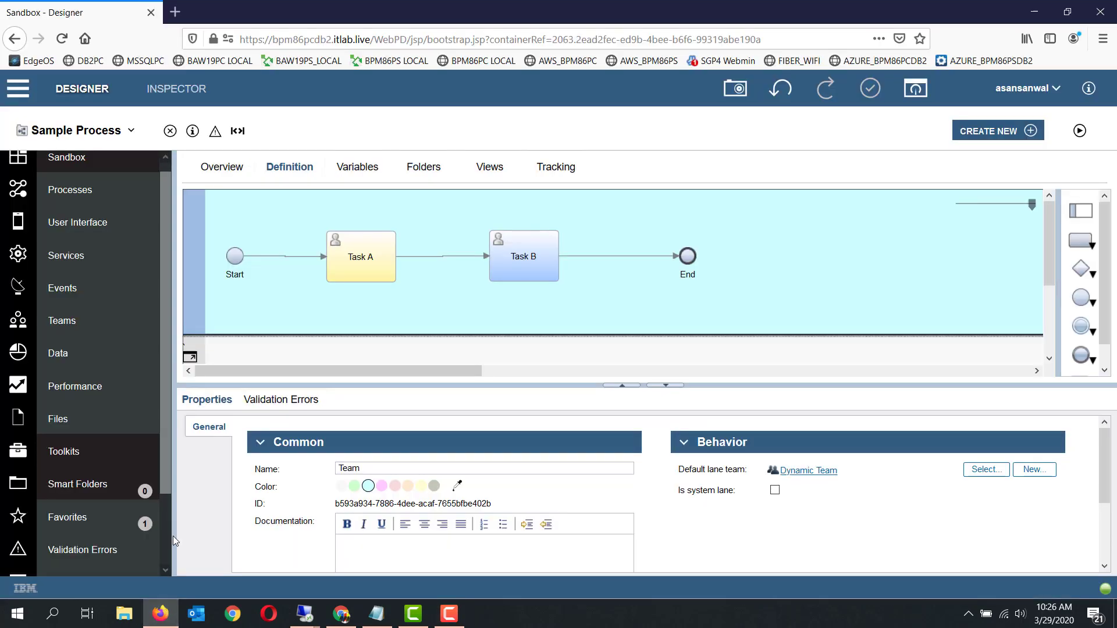
{"action": "left_click", "coordinate": [105, 330]}
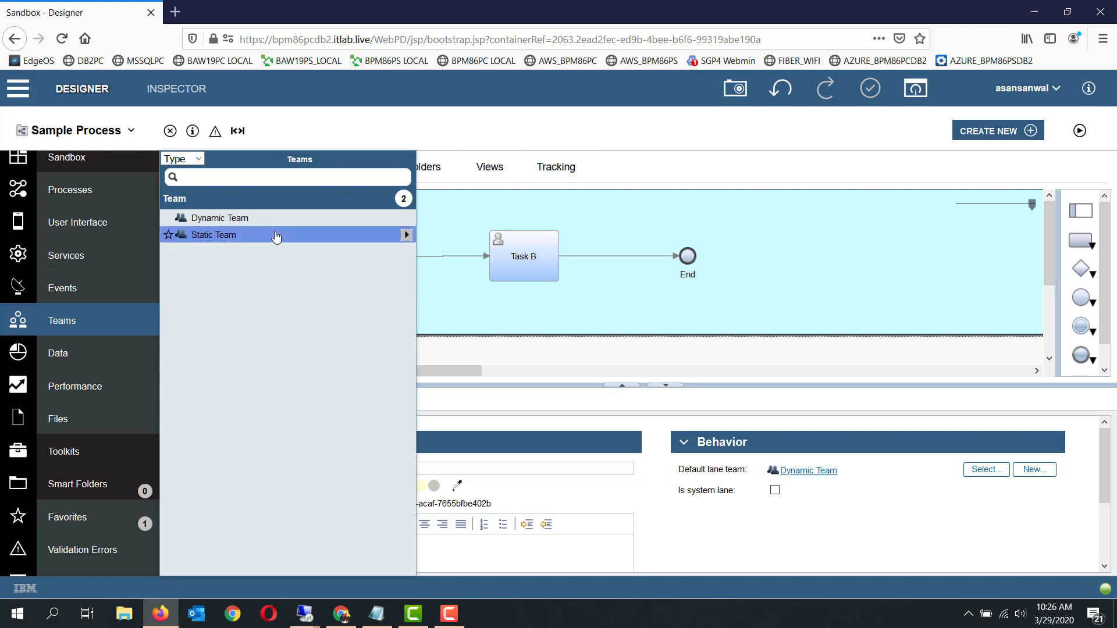
{"action": "left_click", "coordinate": [276, 237]}
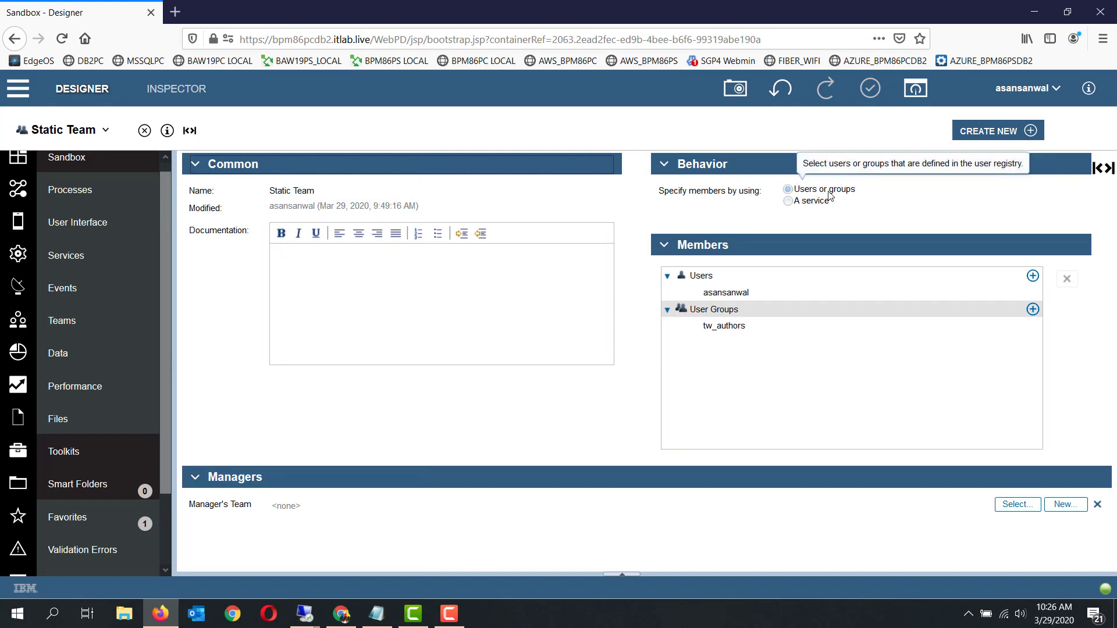
Add the available user and the tw_managers user group as members of the Static Team
{"action": "left_click", "coordinate": [1033, 276]}
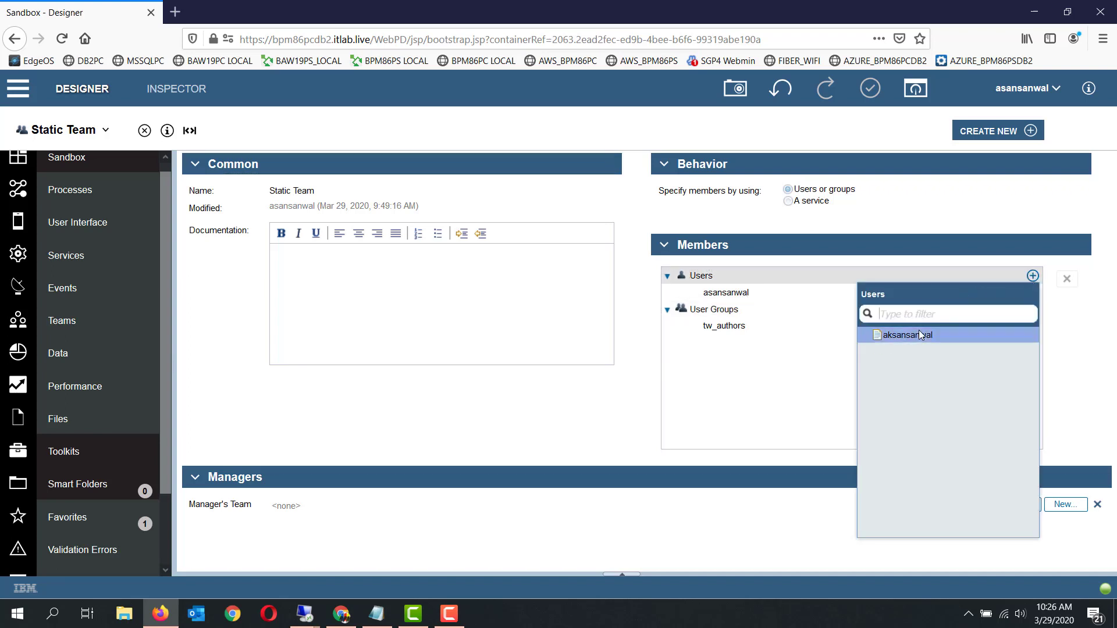
{"action": "left_click", "coordinate": [919, 330]}
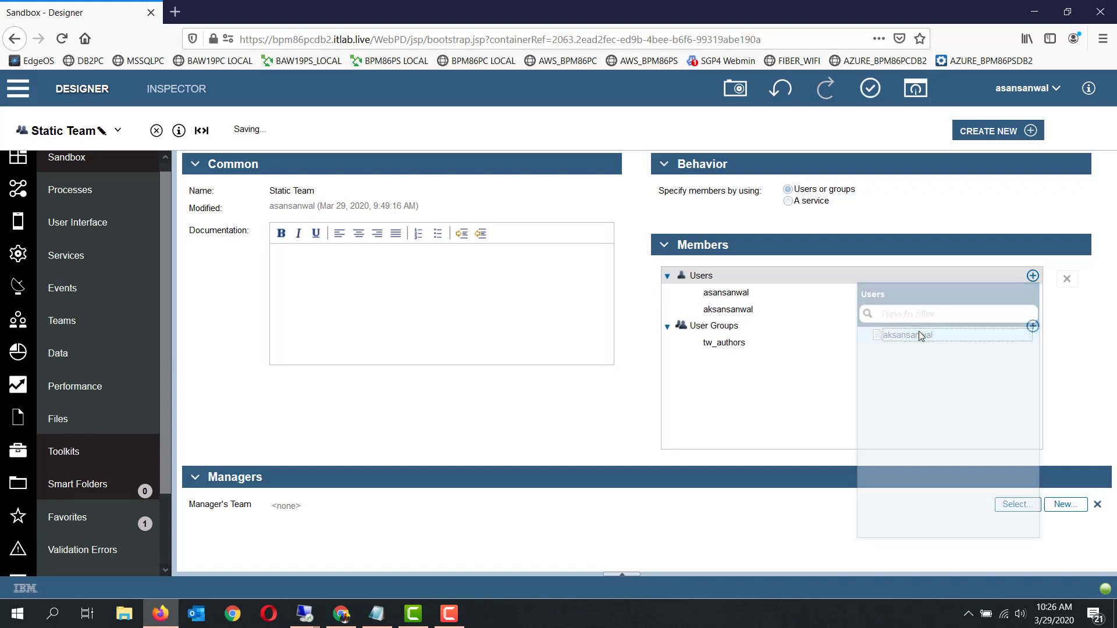
{"action": "left_click", "coordinate": [1032, 326]}
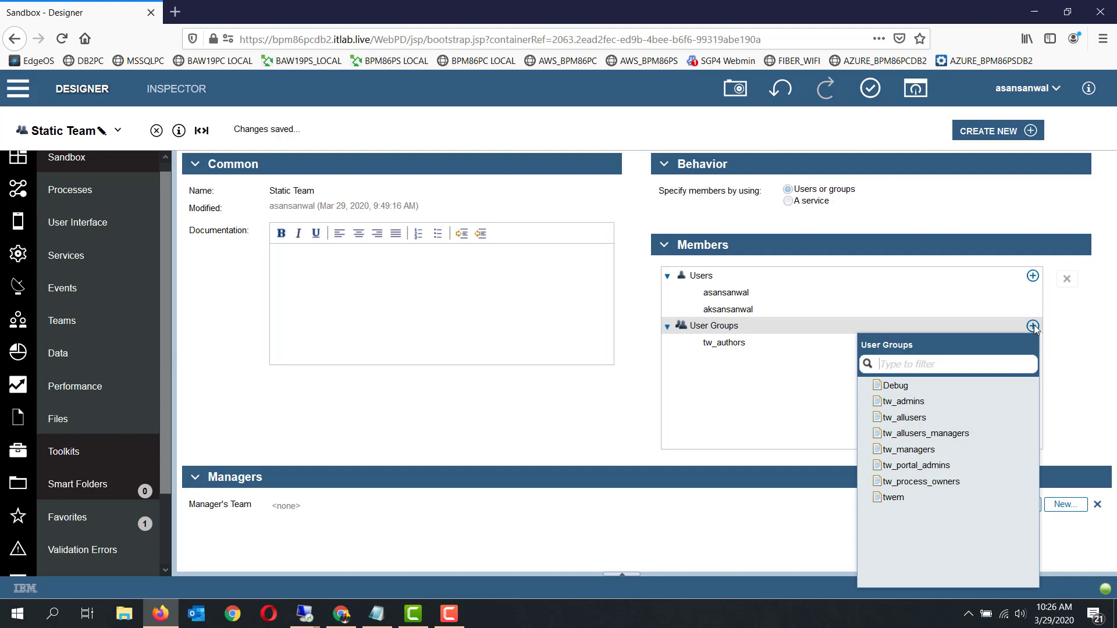
{"action": "left_click", "coordinate": [907, 449]}
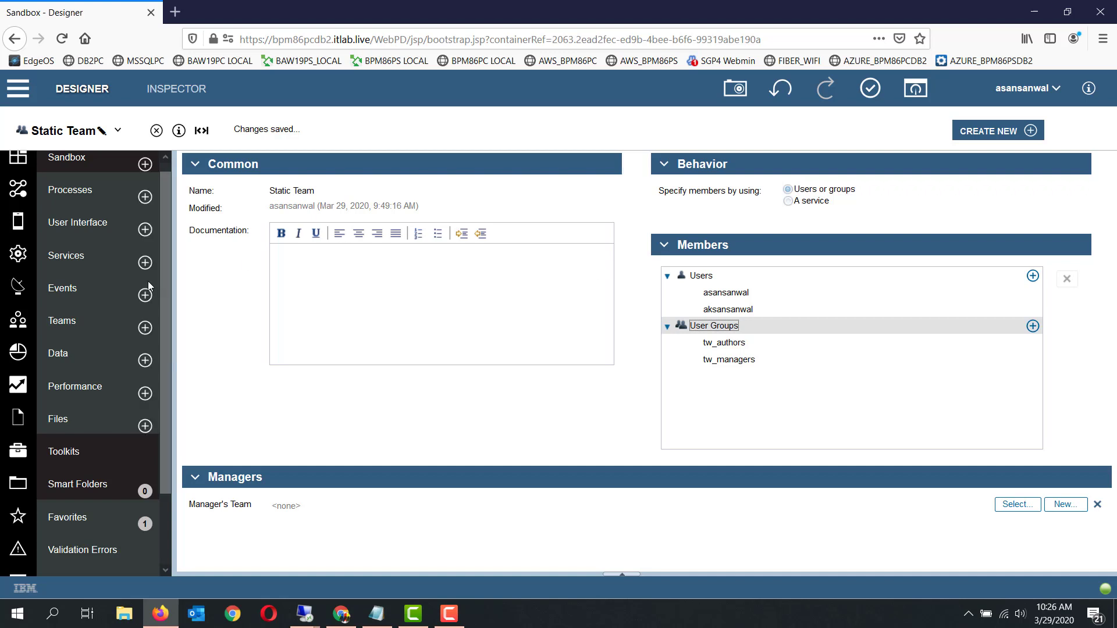
Open Dynamic Team's Team Retrieval Service, examine its input, output and private variables, and return to the team definition
{"action": "left_click", "coordinate": [113, 314]}
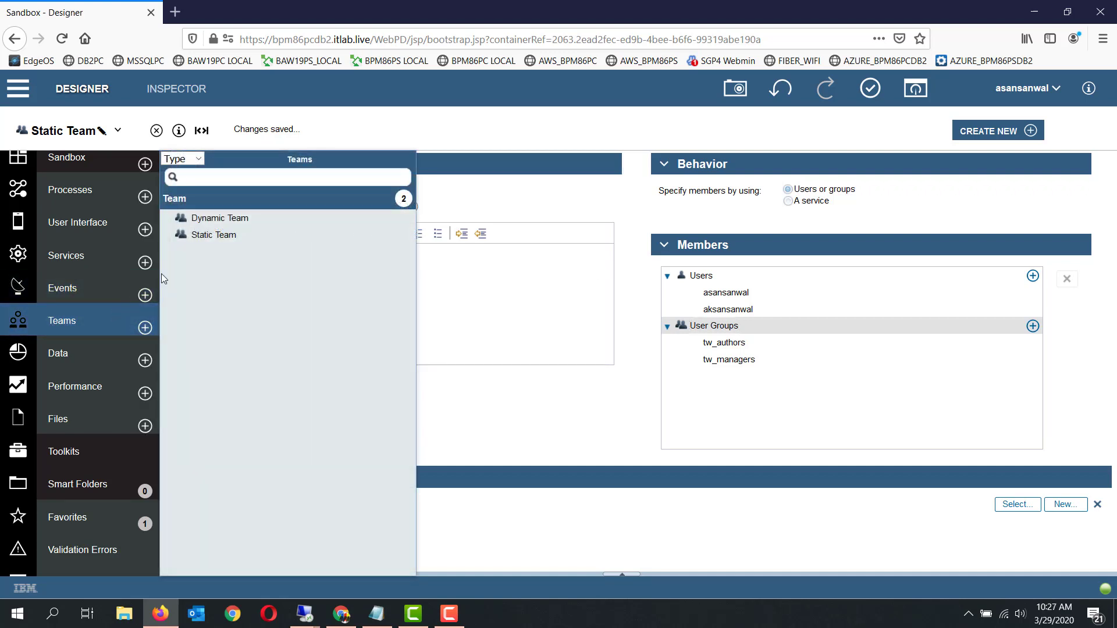
{"action": "left_click", "coordinate": [277, 223]}
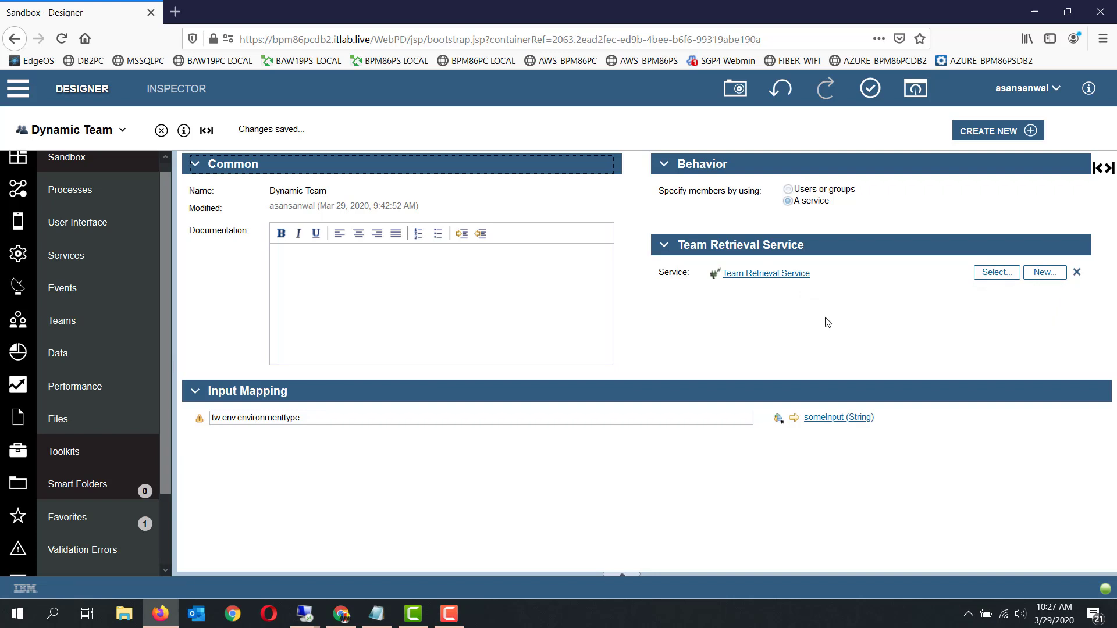
{"action": "left_click", "coordinate": [773, 278]}
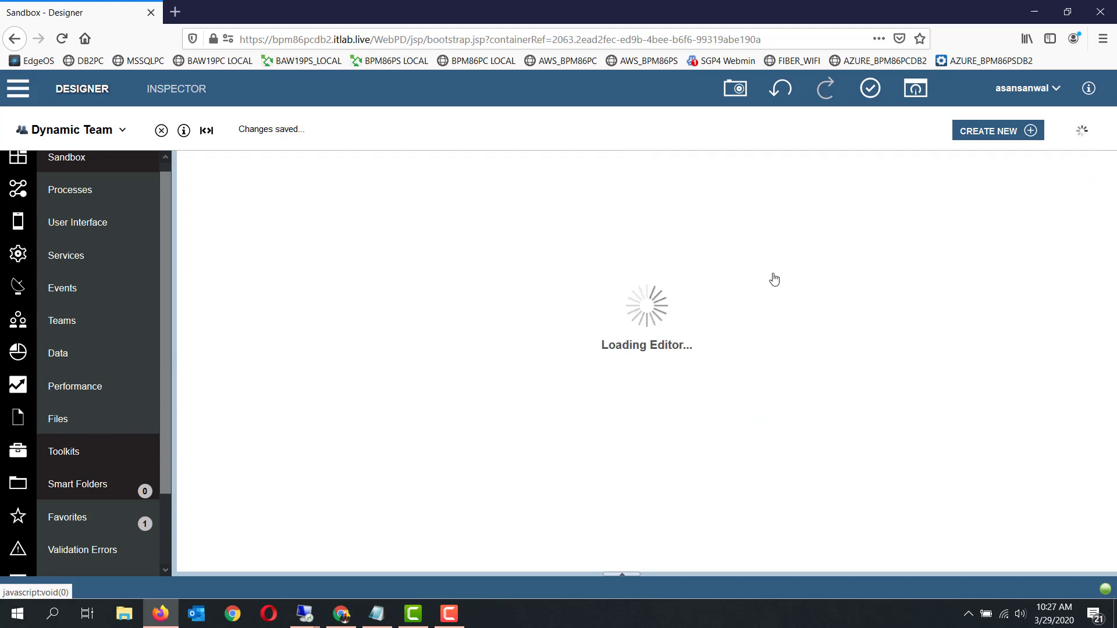
{"action": "left_click", "coordinate": [358, 167]}
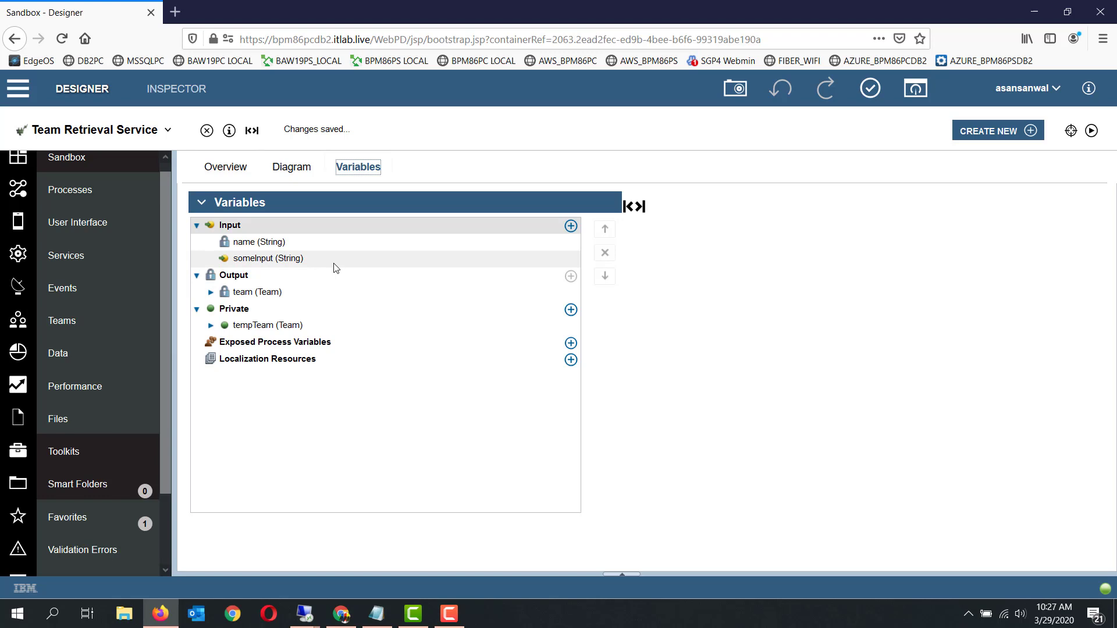
{"action": "left_click", "coordinate": [206, 131]}
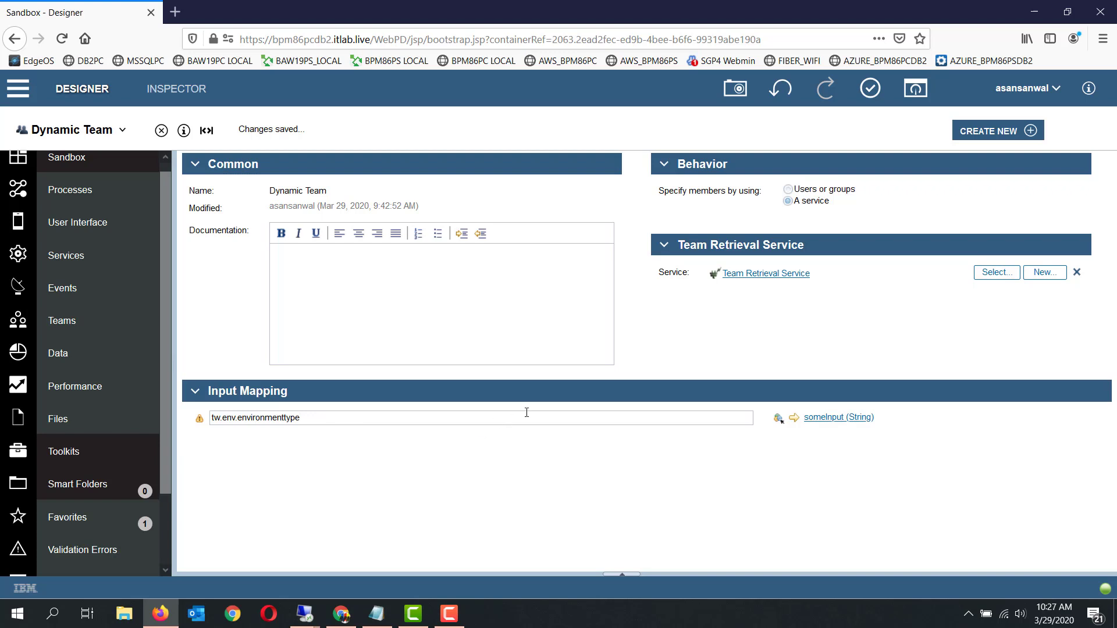
Open the Team Retrieval Service and examine the Script Task's code that fills the team members
{"action": "left_click", "coordinate": [754, 274]}
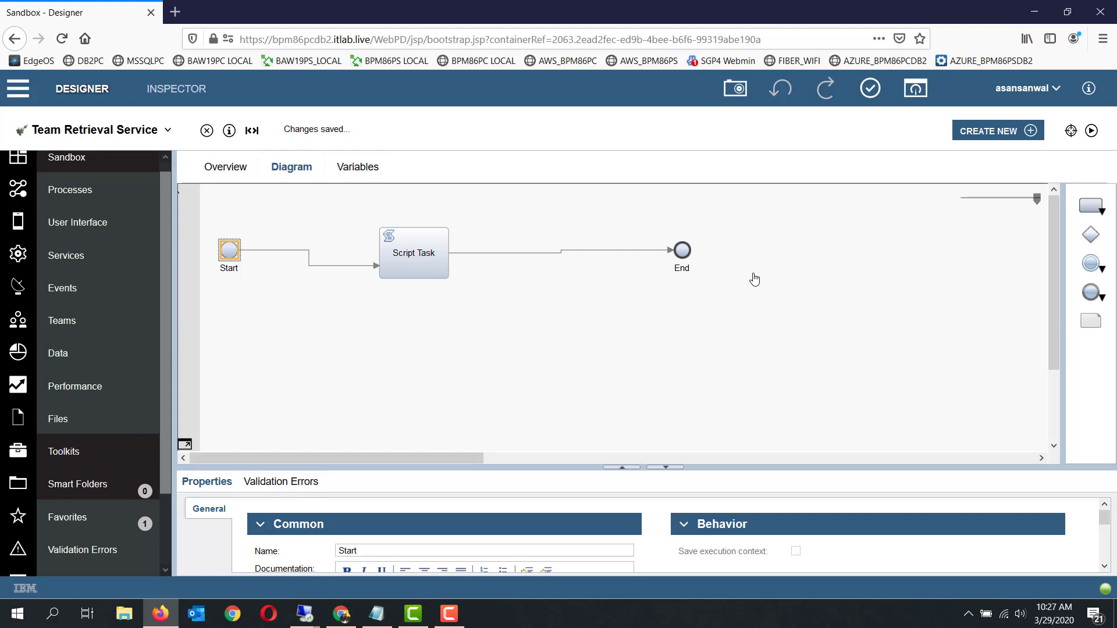
{"action": "left_click", "coordinate": [431, 268]}
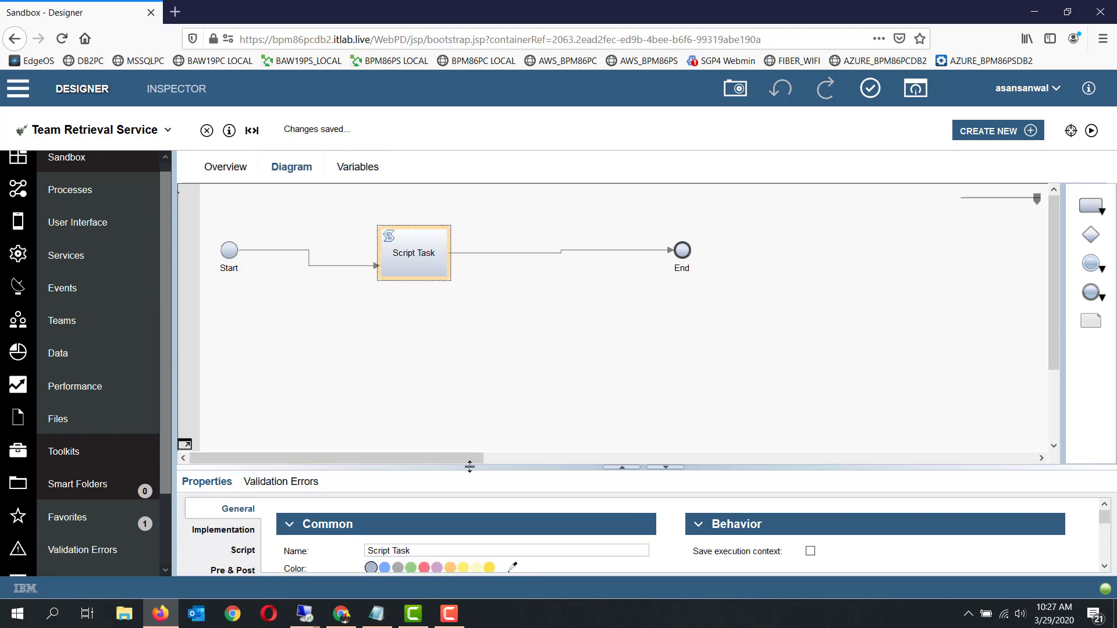
{"action": "left_click_drag", "start_coordinate": [470, 466], "coordinate": [470, 355]}
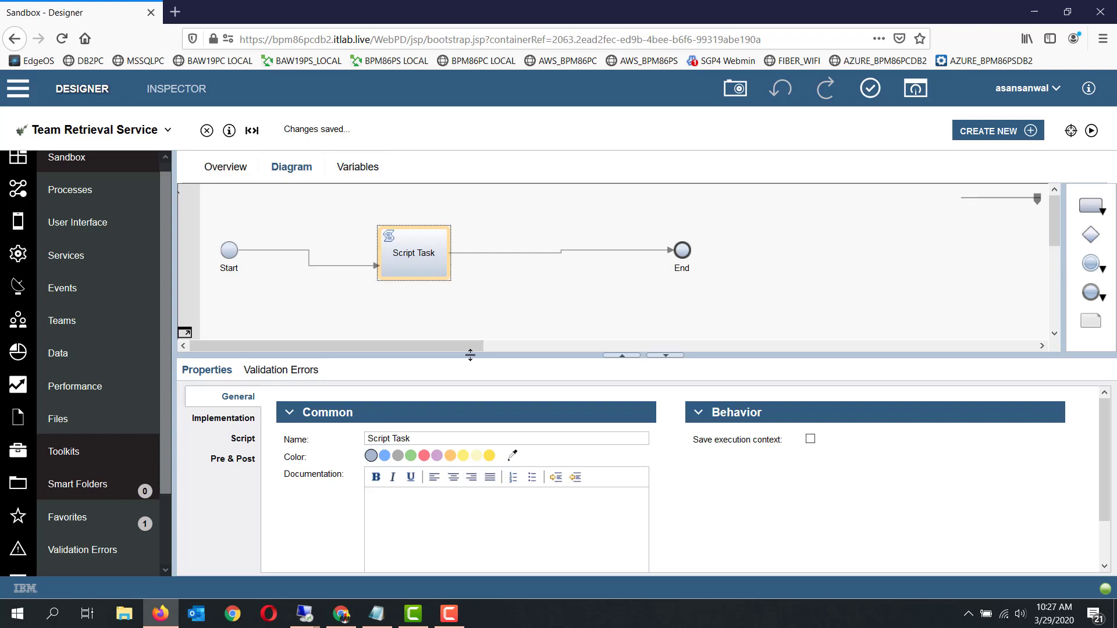
{"action": "left_click", "coordinate": [244, 441]}
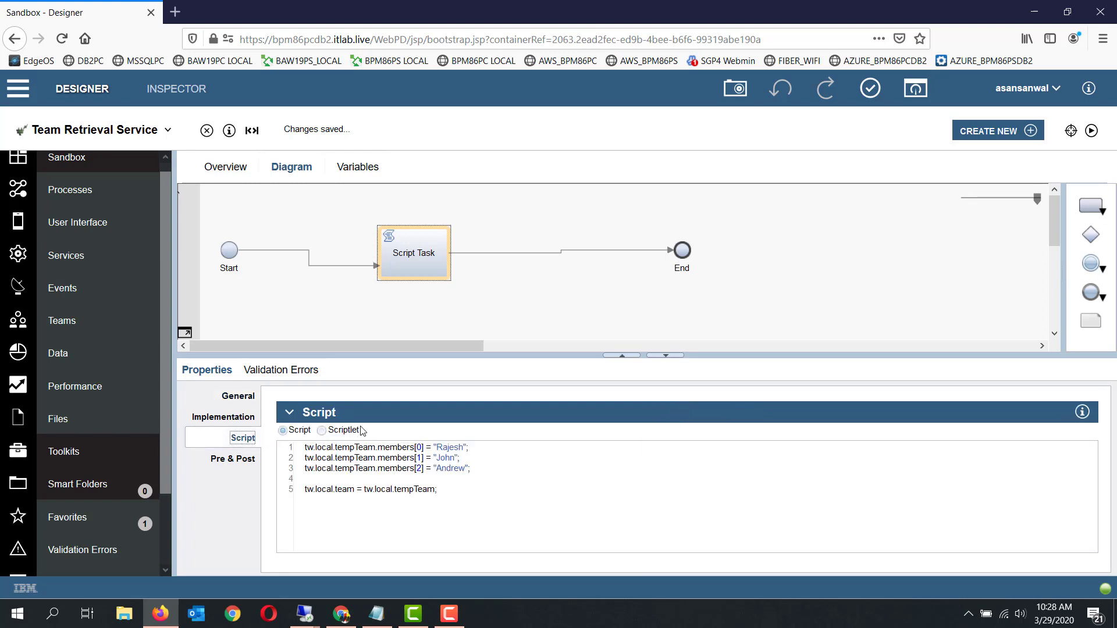
{"action": "left_click_drag", "start_coordinate": [487, 356], "coordinate": [491, 330]}
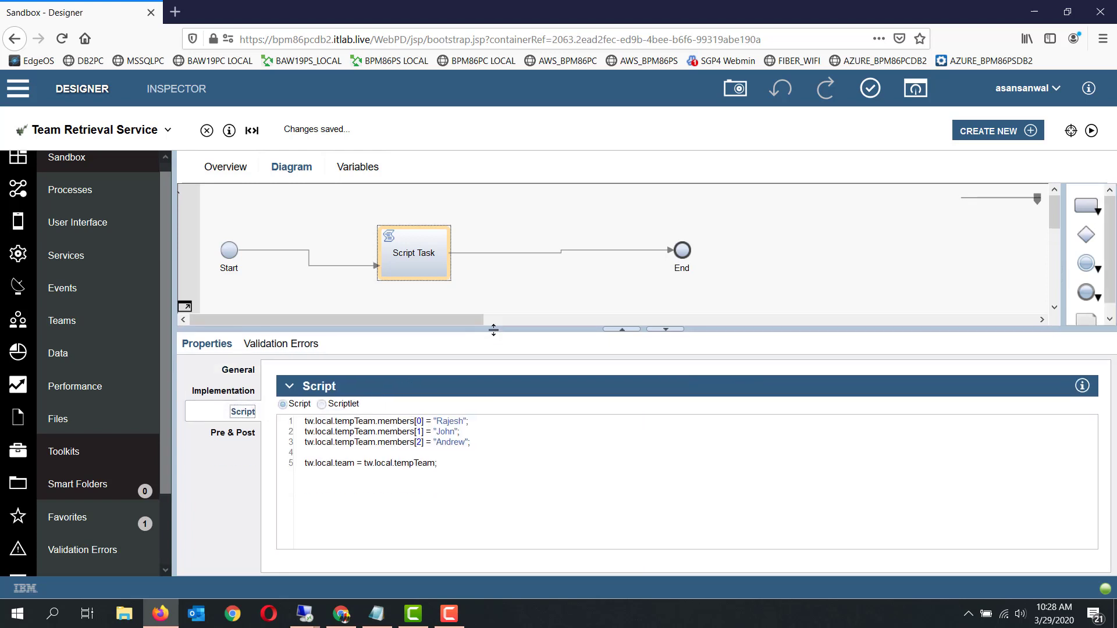
{"action": "left_click", "coordinate": [443, 465]}
{"action": "left_click", "coordinate": [439, 452]}
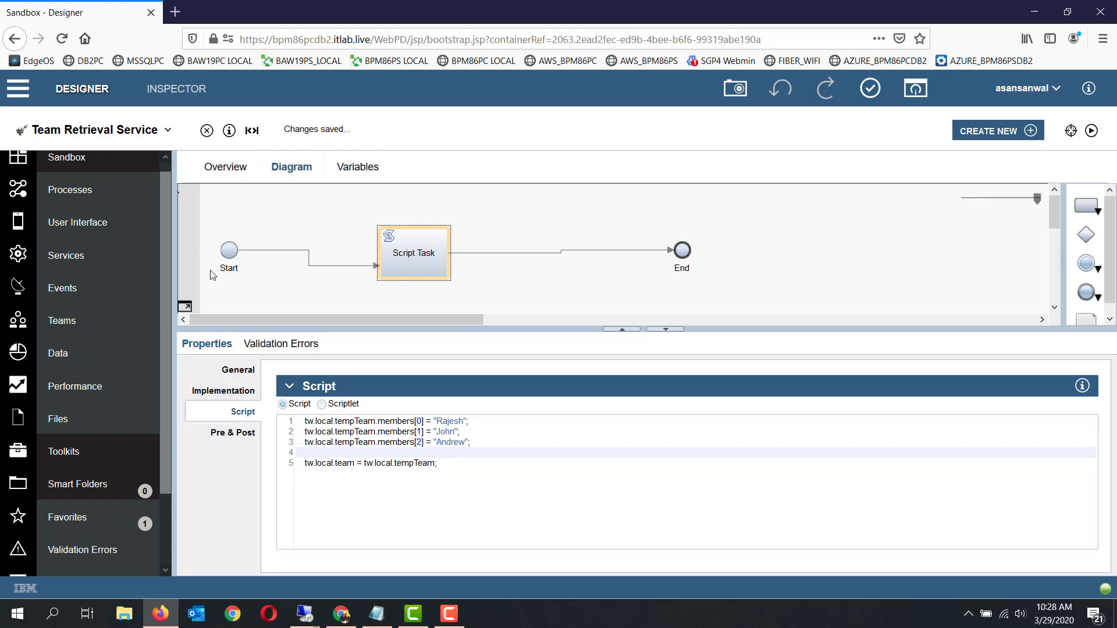
Open the Sample Process and display the assignment settings of Task A
{"action": "left_click", "coordinate": [108, 188]}
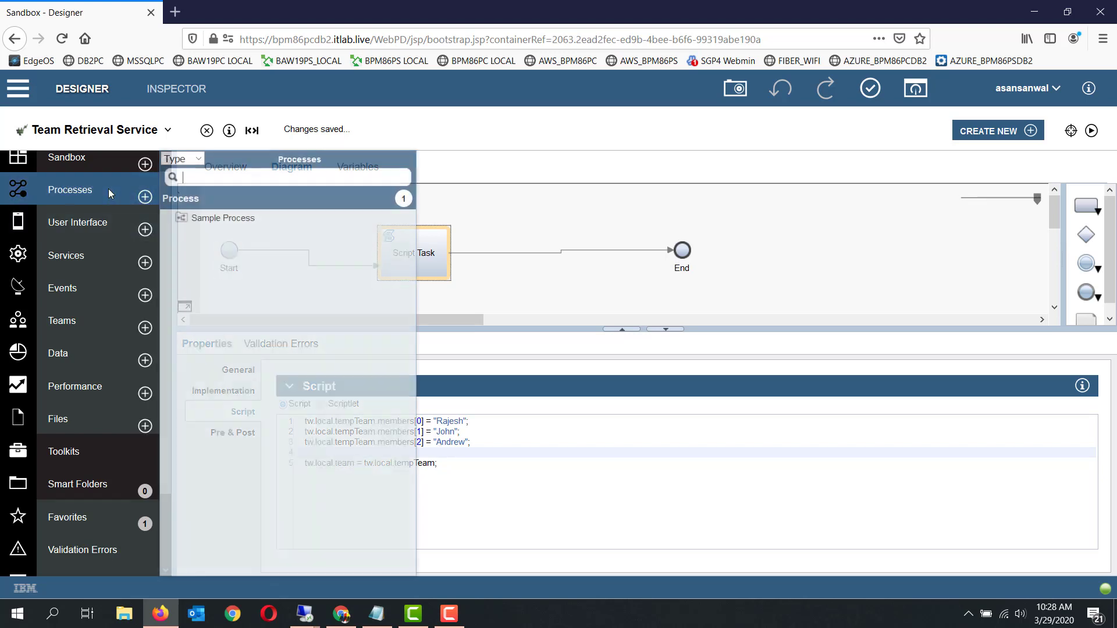
{"action": "left_click", "coordinate": [243, 226]}
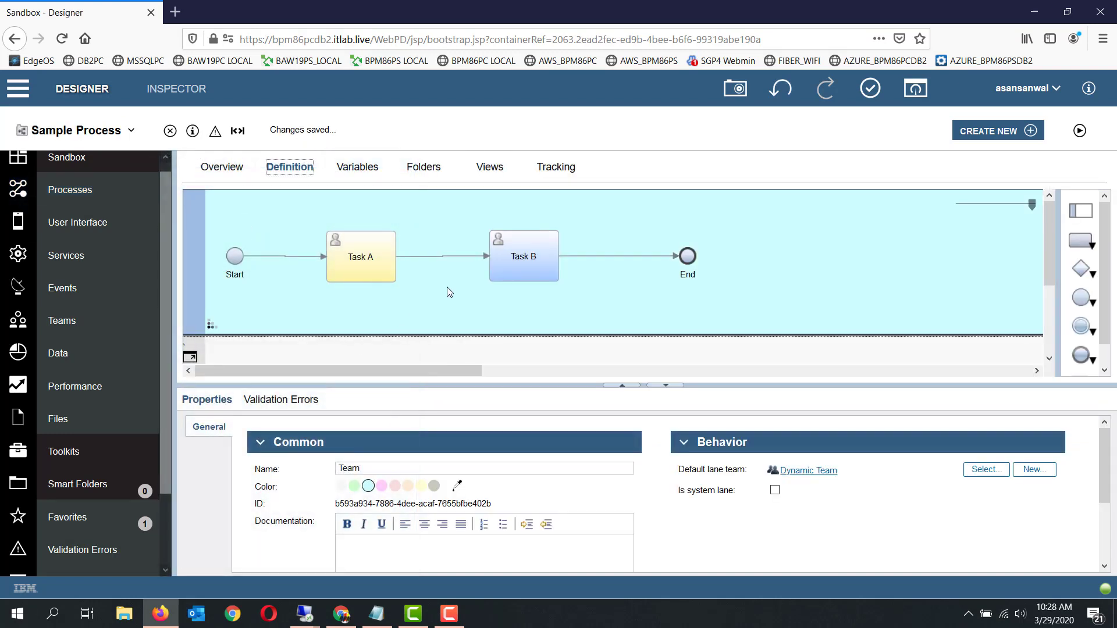
{"action": "left_click", "coordinate": [376, 278]}
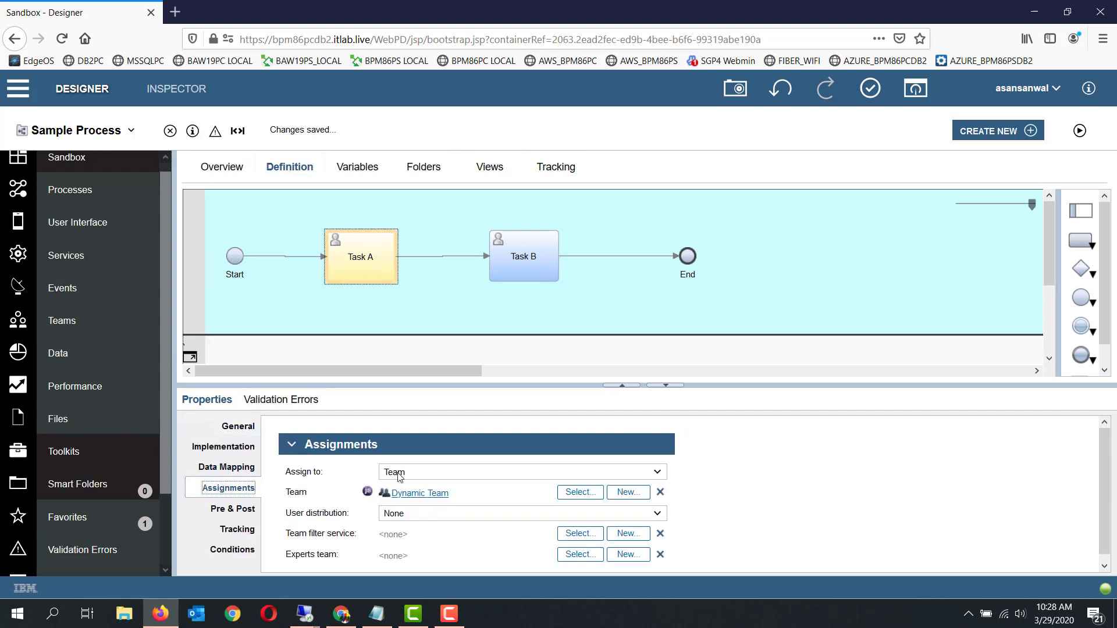
Switch Task A's assignment to Lane and set it back to Team
{"action": "left_click", "coordinate": [428, 473]}
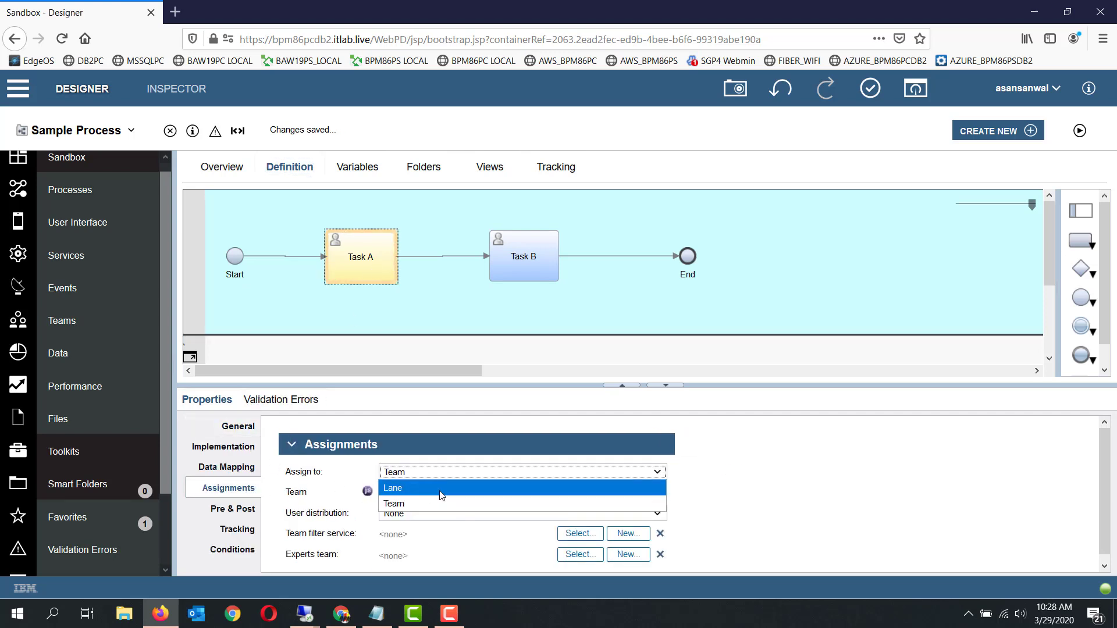
{"action": "left_click", "coordinate": [441, 489]}
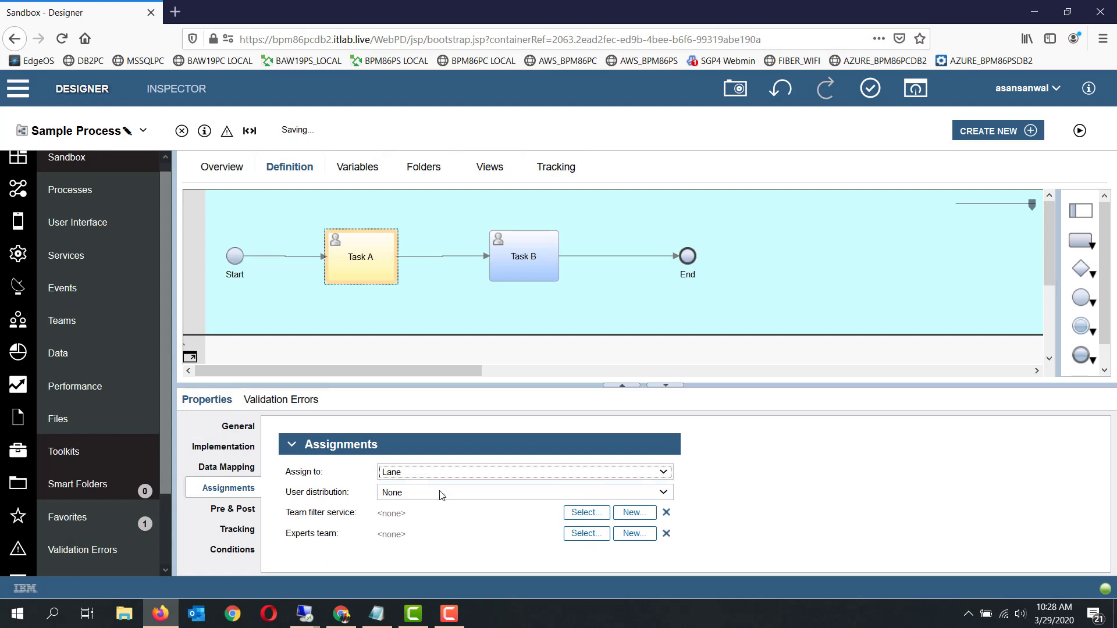
{"action": "left_click", "coordinate": [474, 472]}
{"action": "left_click", "coordinate": [466, 507]}
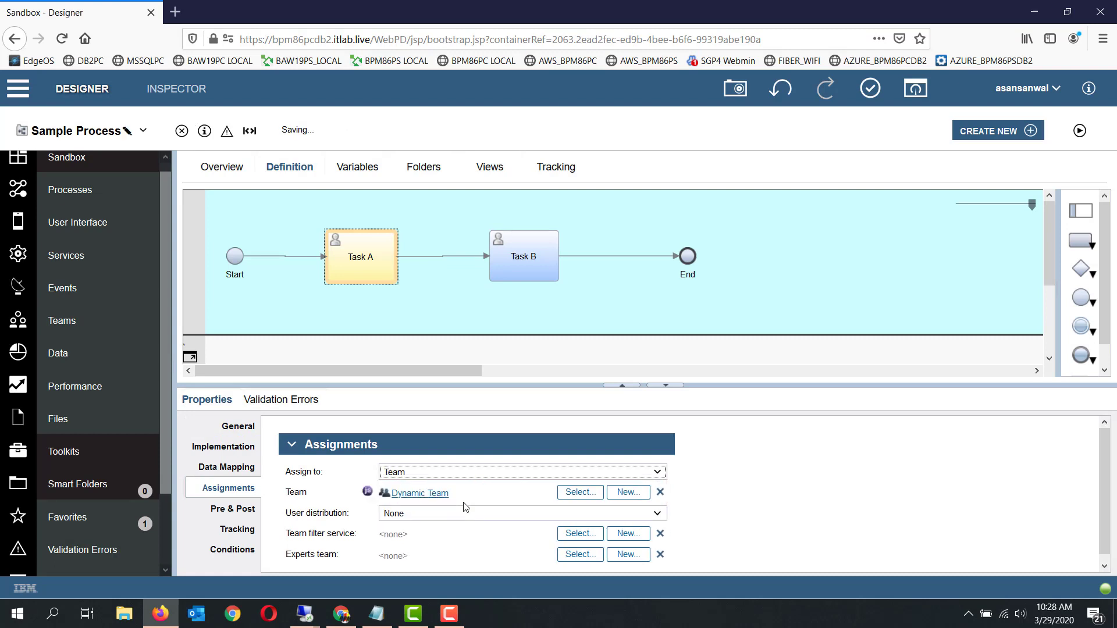
Select Static Team as Task A's assigned team, and change it back to Dynamic Team
{"action": "left_click", "coordinate": [585, 495]}
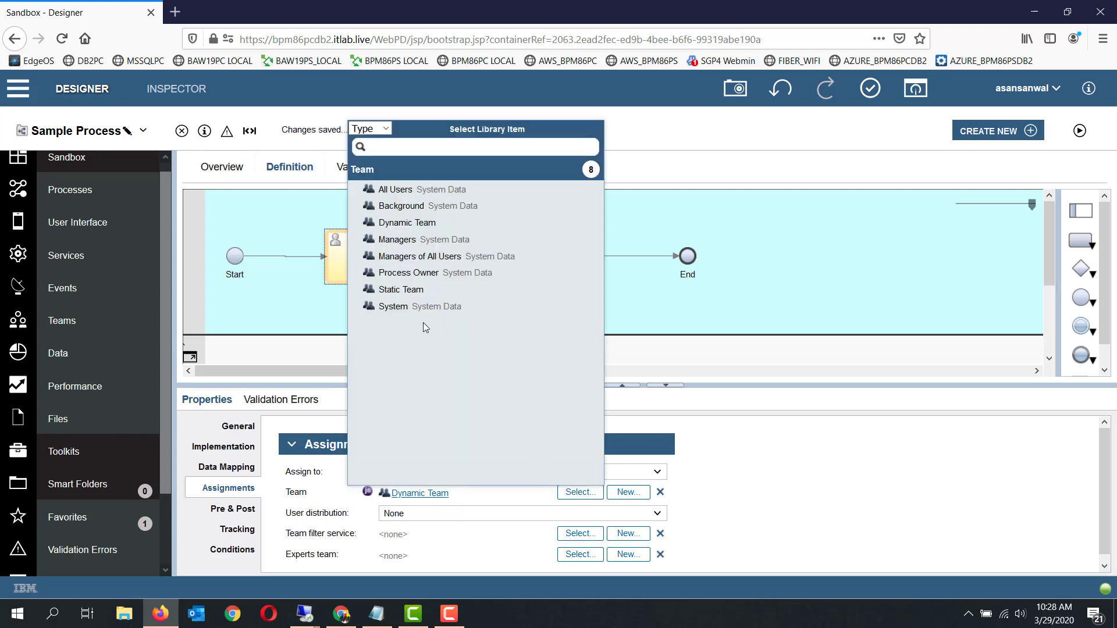
{"action": "left_click", "coordinate": [401, 289]}
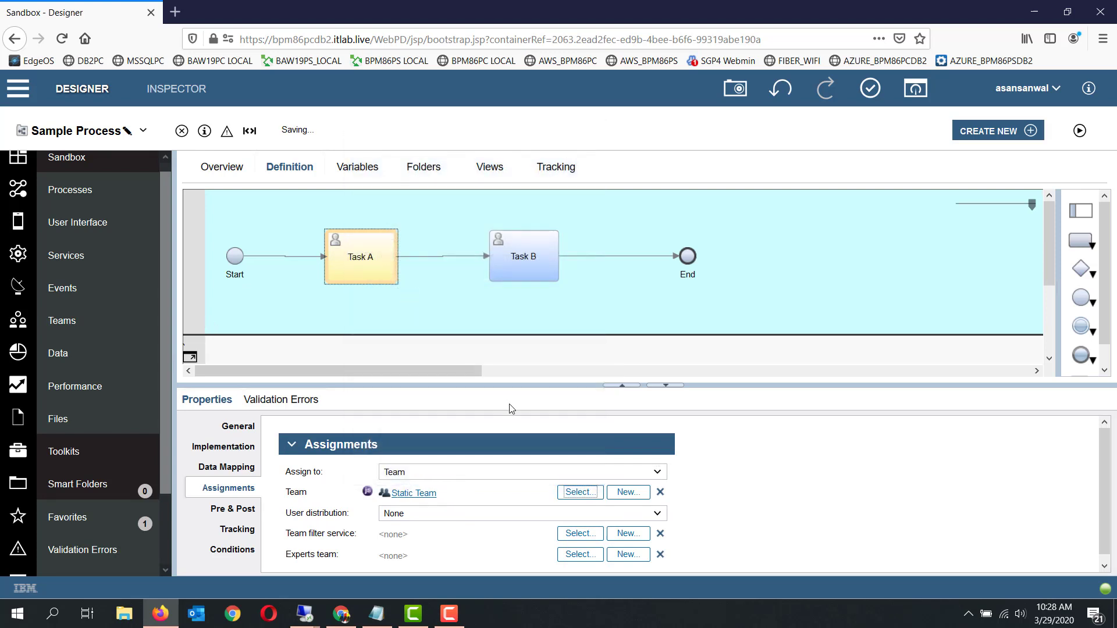
{"action": "left_click", "coordinate": [574, 491]}
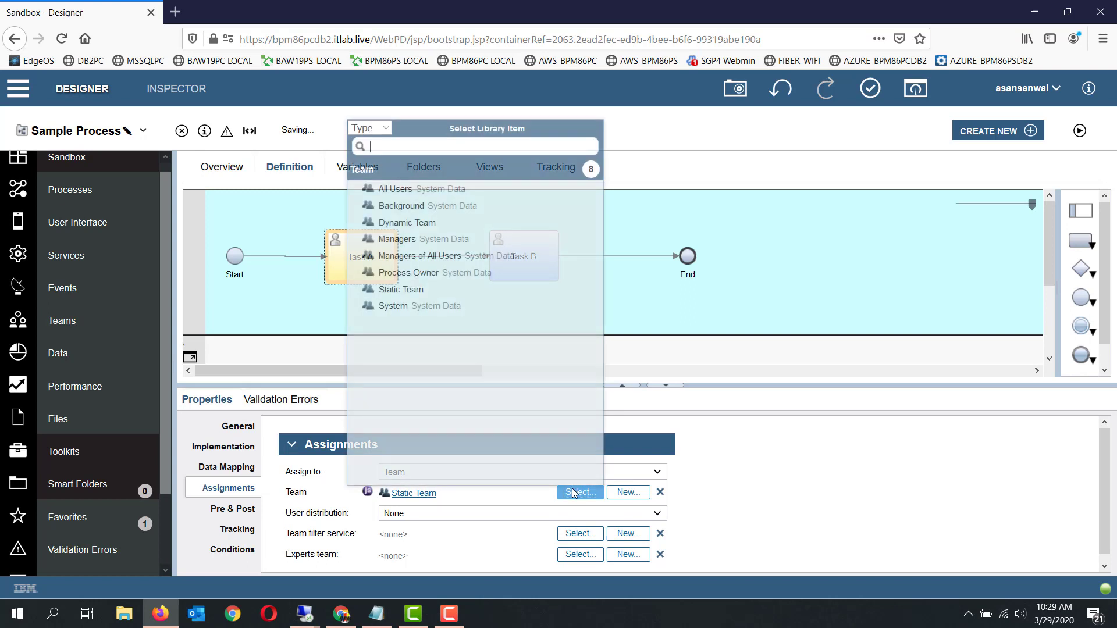
{"action": "left_click", "coordinate": [445, 225]}
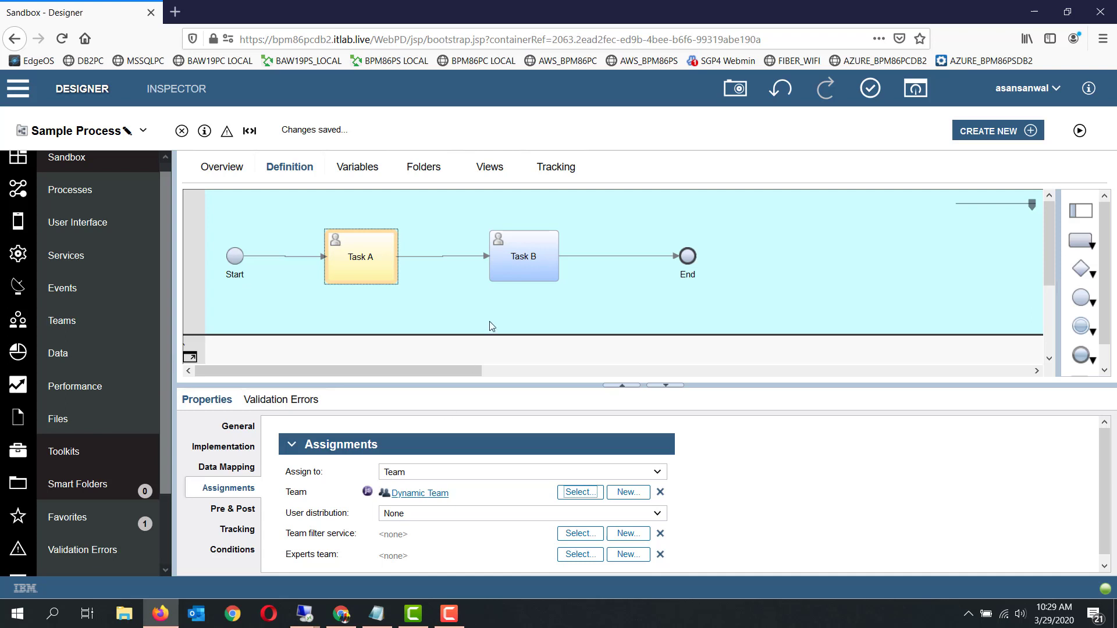
Compare the assignment settings of Task B and Task A, including the team filter service and input mapping
{"action": "left_click", "coordinate": [521, 260]}
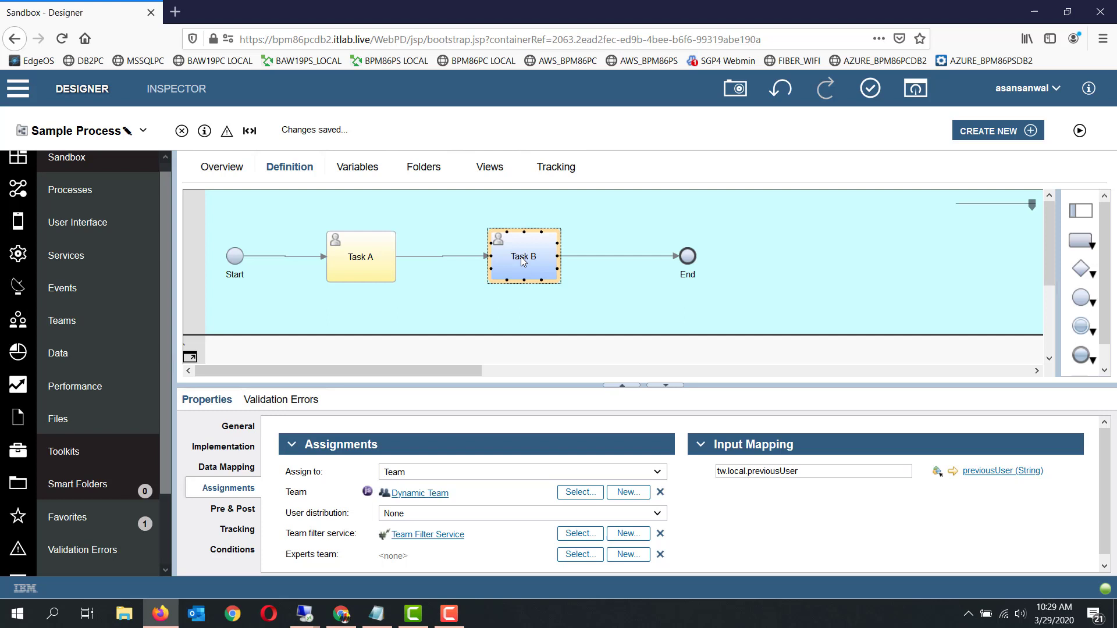
{"action": "left_click", "coordinate": [368, 265]}
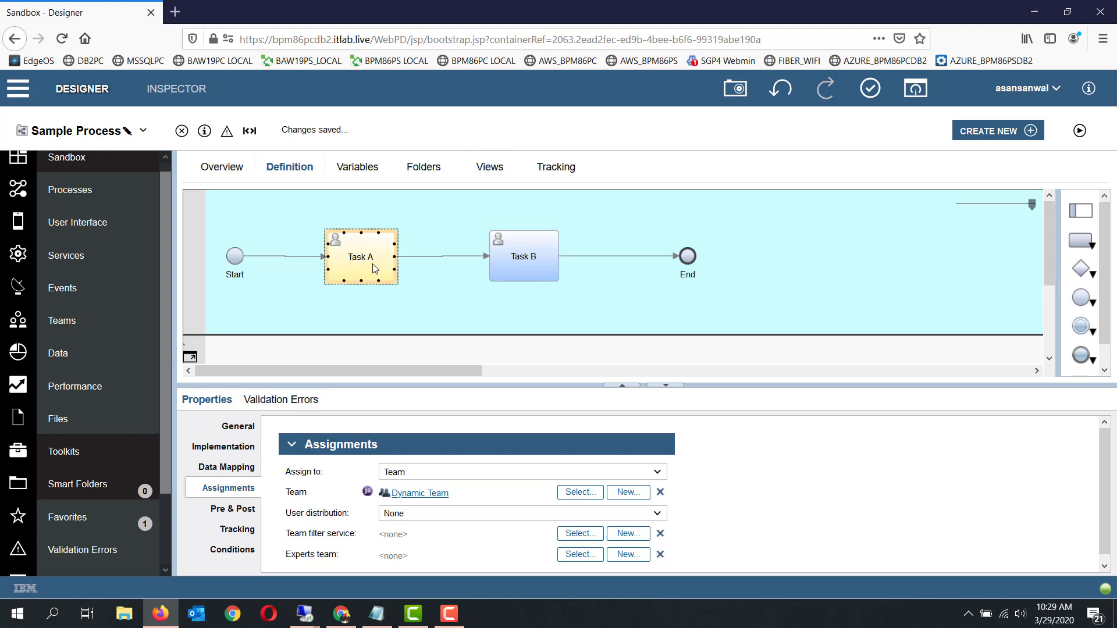
{"action": "left_click", "coordinate": [520, 274]}
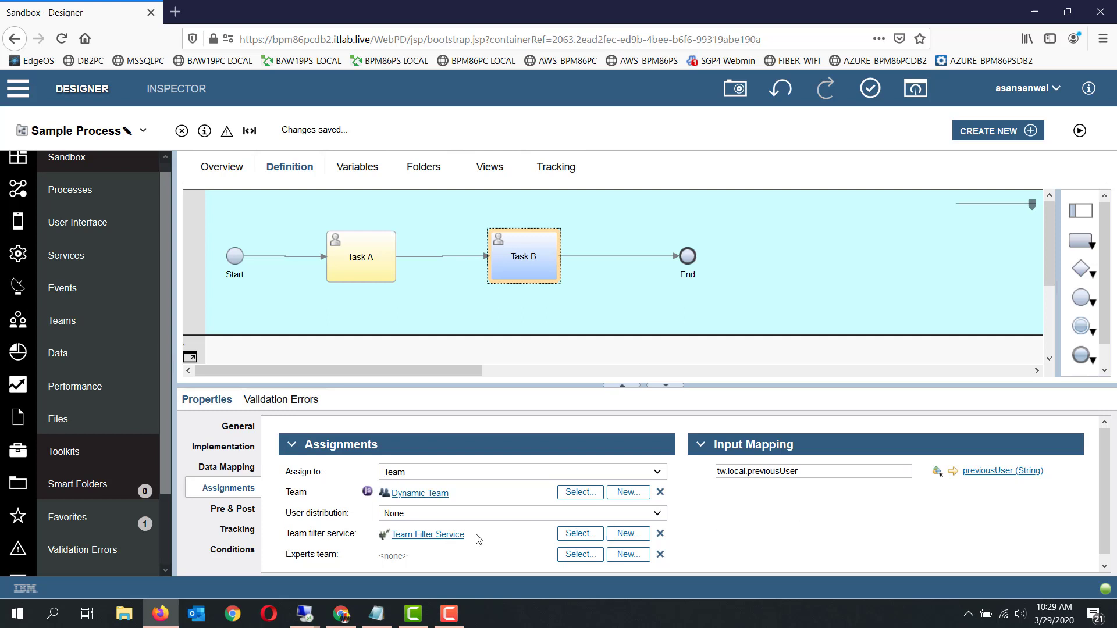
Open the Team Filter Service assigned to Task B and review its input, output and private variables
{"action": "left_click", "coordinate": [447, 538]}
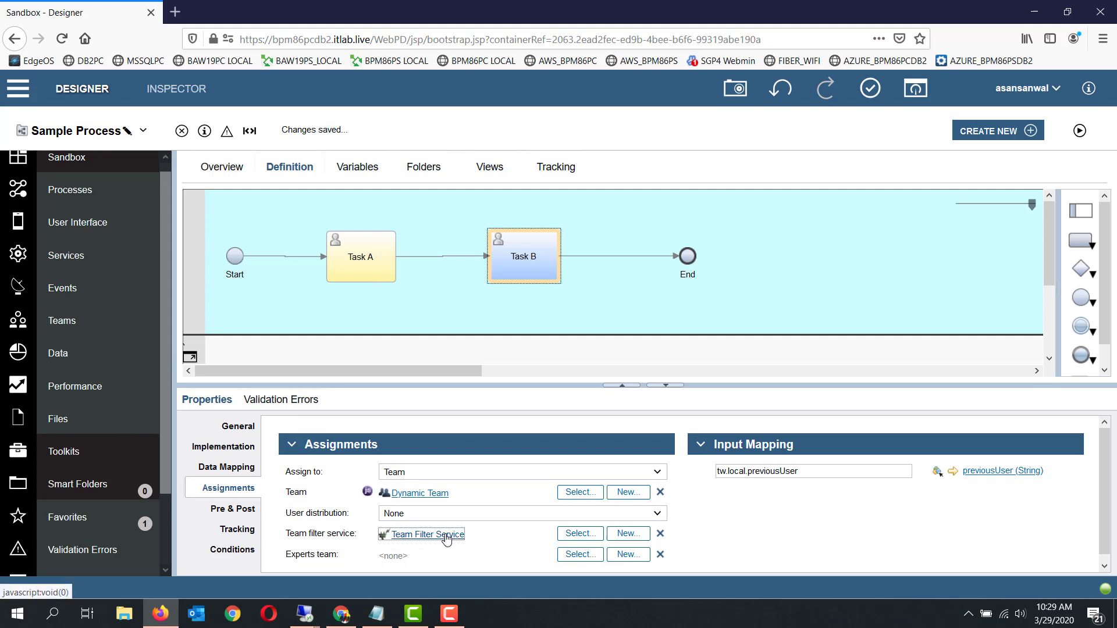
{"action": "left_click", "coordinate": [357, 167]}
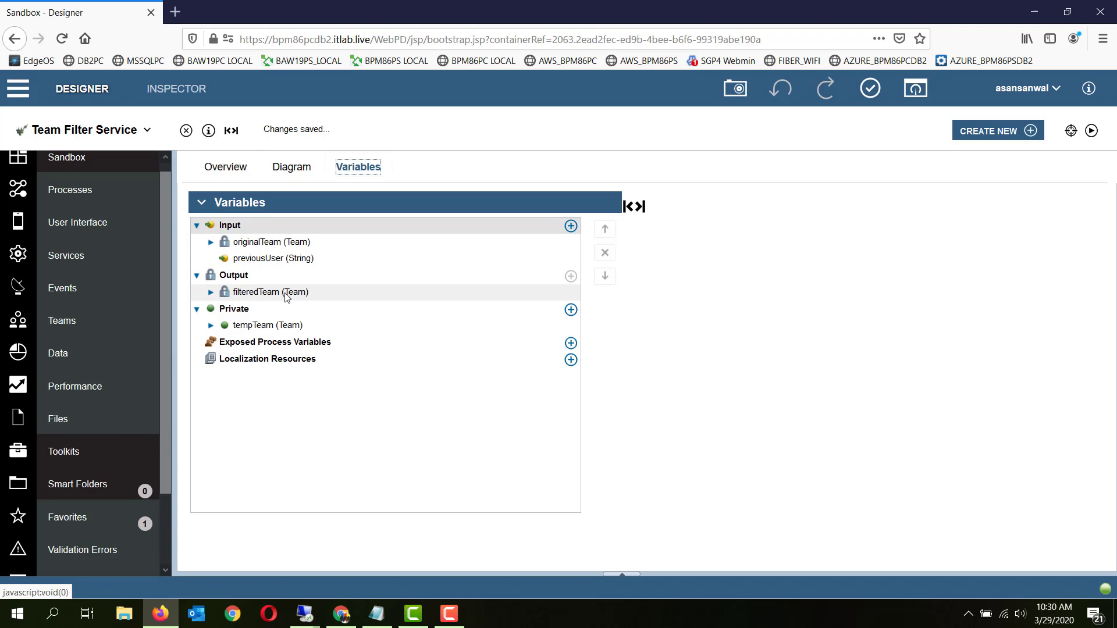
{"action": "left_click", "coordinate": [283, 174]}
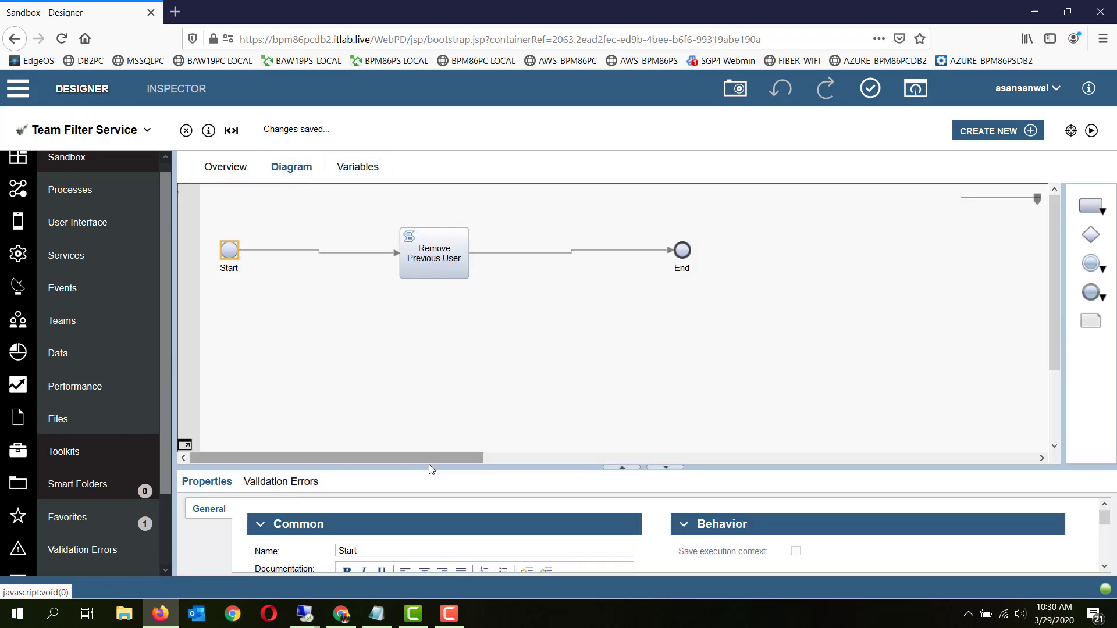
Display the full script of the Remove Previous User activity and examine its member filtering loop and filteredTeam assignments
{"action": "left_click_drag", "start_coordinate": [431, 466], "coordinate": [435, 378]}
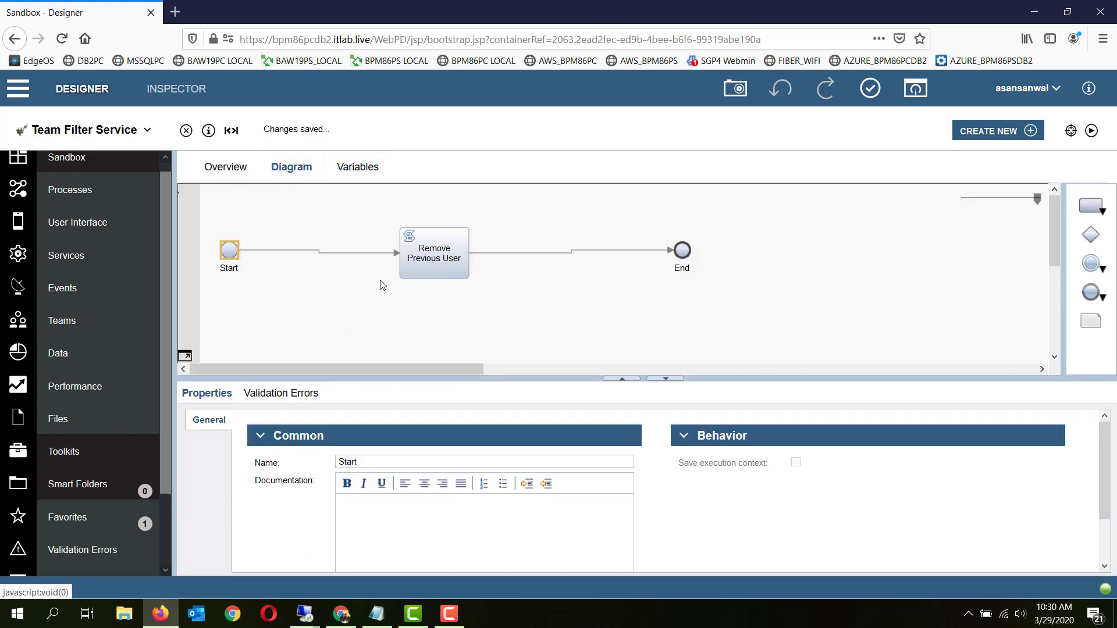
{"action": "left_click", "coordinate": [401, 262]}
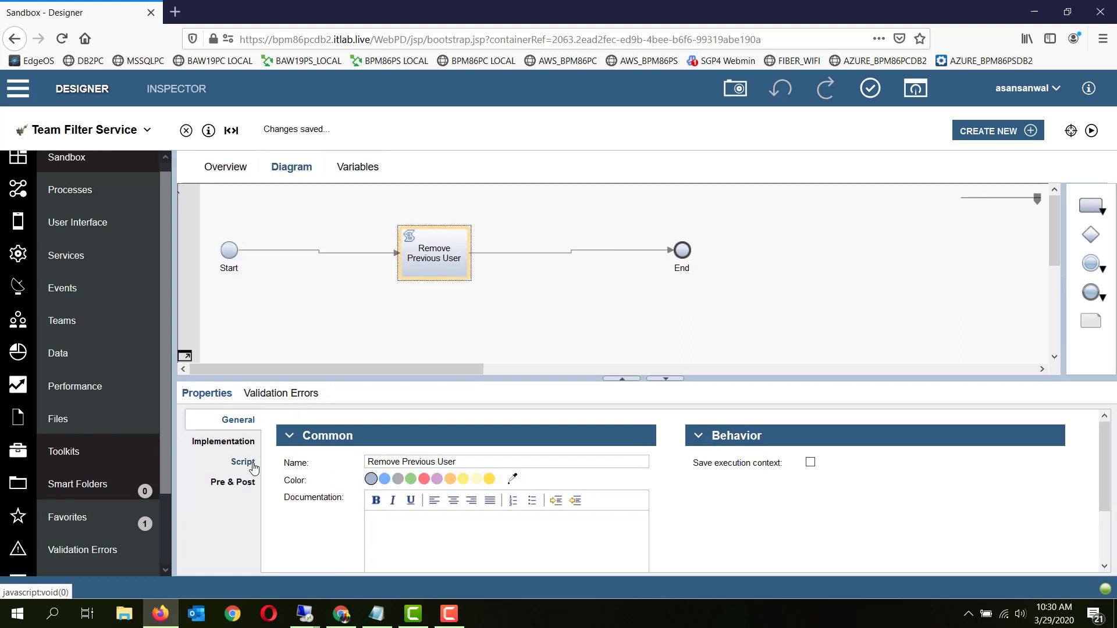
{"action": "left_click", "coordinate": [243, 461]}
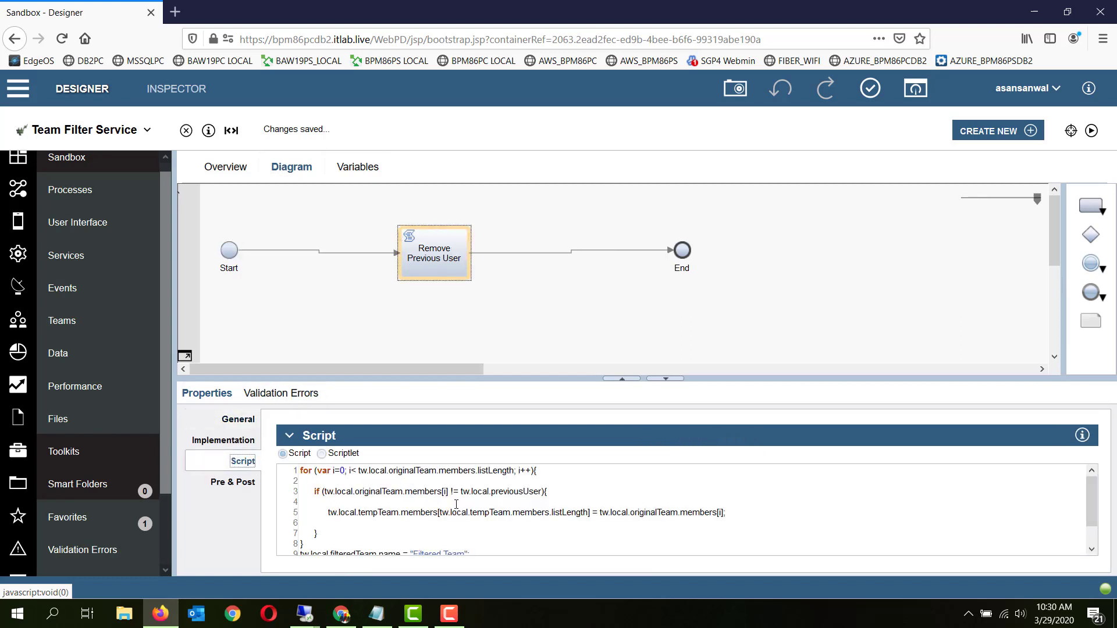
{"action": "left_click", "coordinate": [513, 493]}
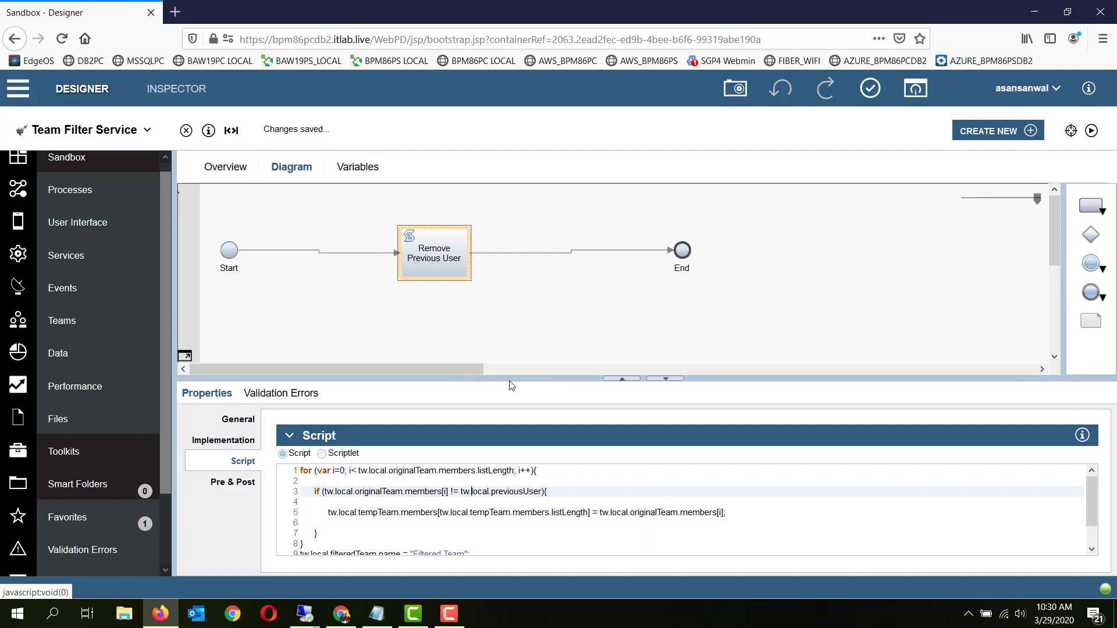
{"action": "left_click_drag", "start_coordinate": [511, 379], "coordinate": [516, 326]}
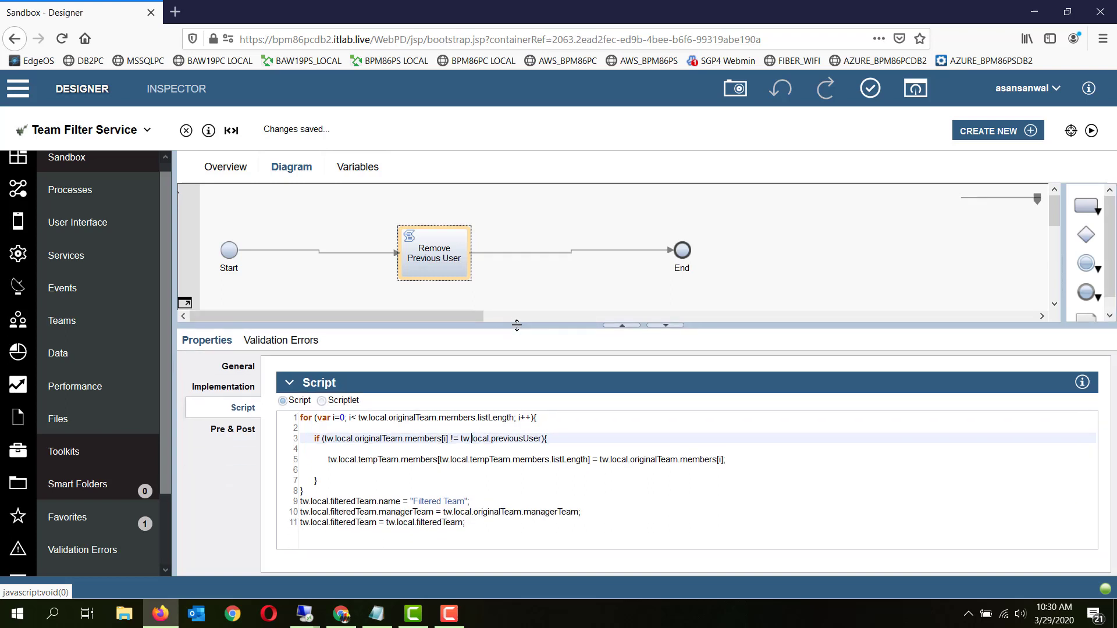
{"action": "left_click", "coordinate": [466, 501]}
{"action": "left_click", "coordinate": [489, 510]}
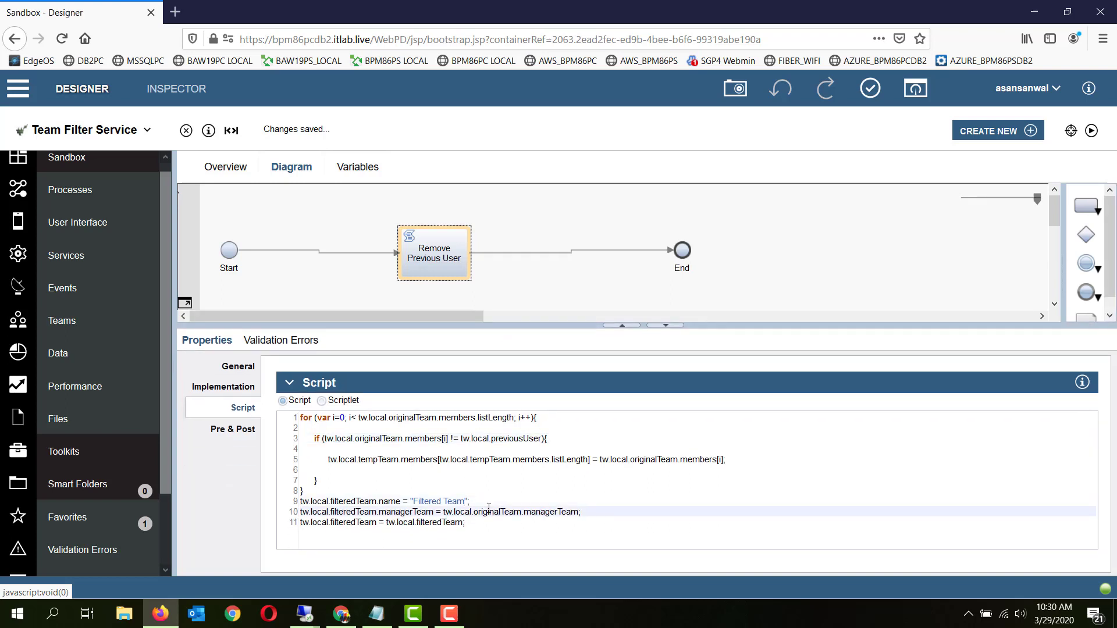
{"action": "key", "text": "Up"}
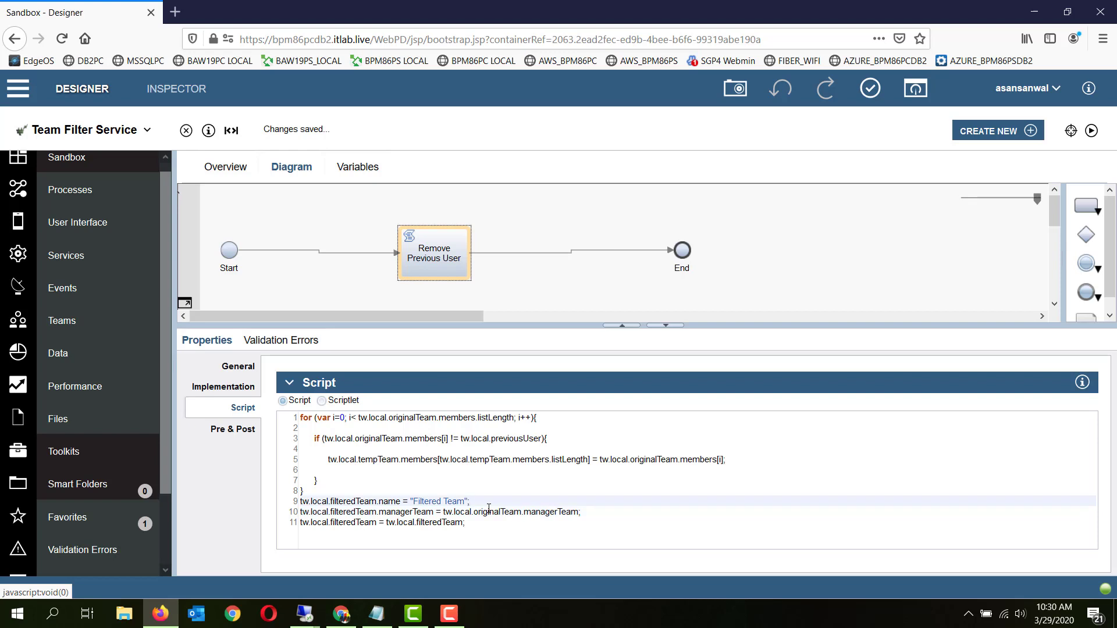
{"action": "key", "text": "Down"}
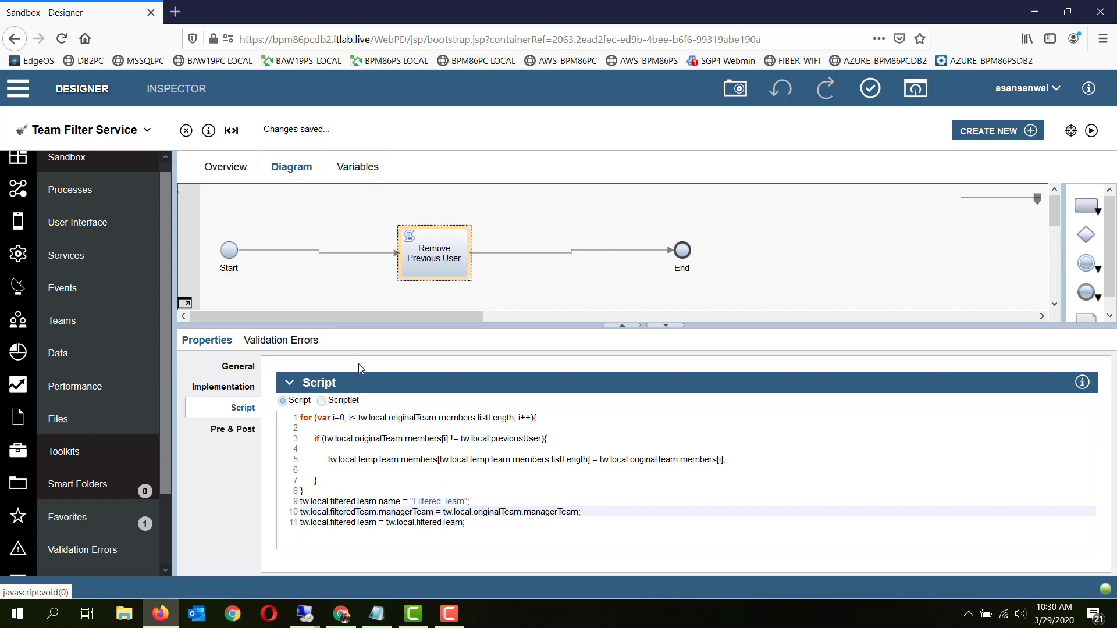
Return to the Sample Process and review Task B's team filter service assignment
{"action": "left_click", "coordinate": [92, 196]}
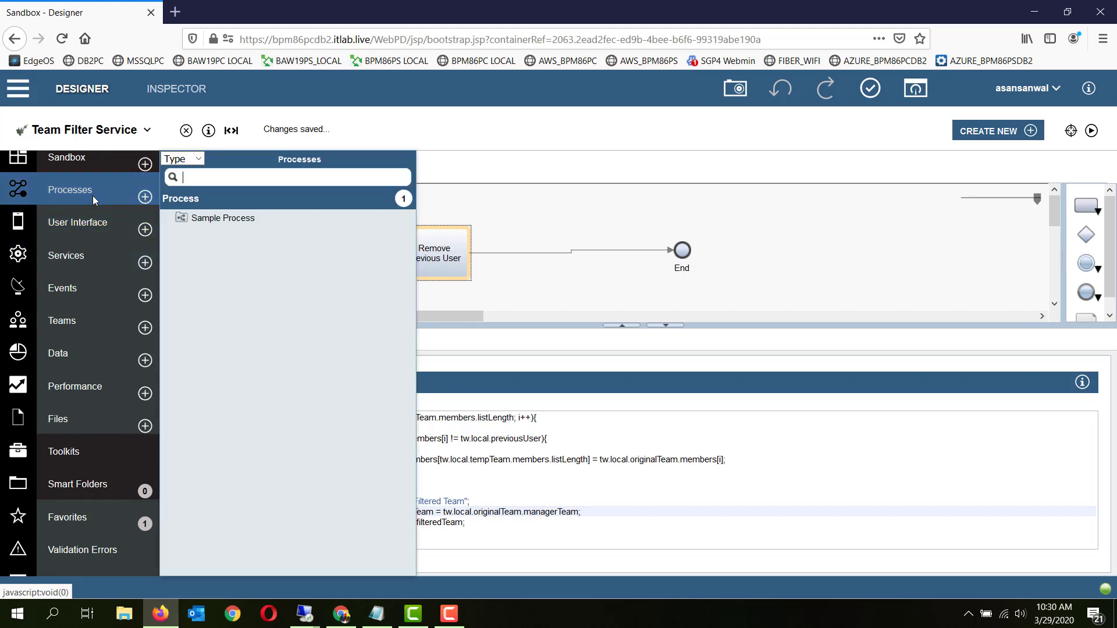
{"action": "left_click", "coordinate": [236, 221]}
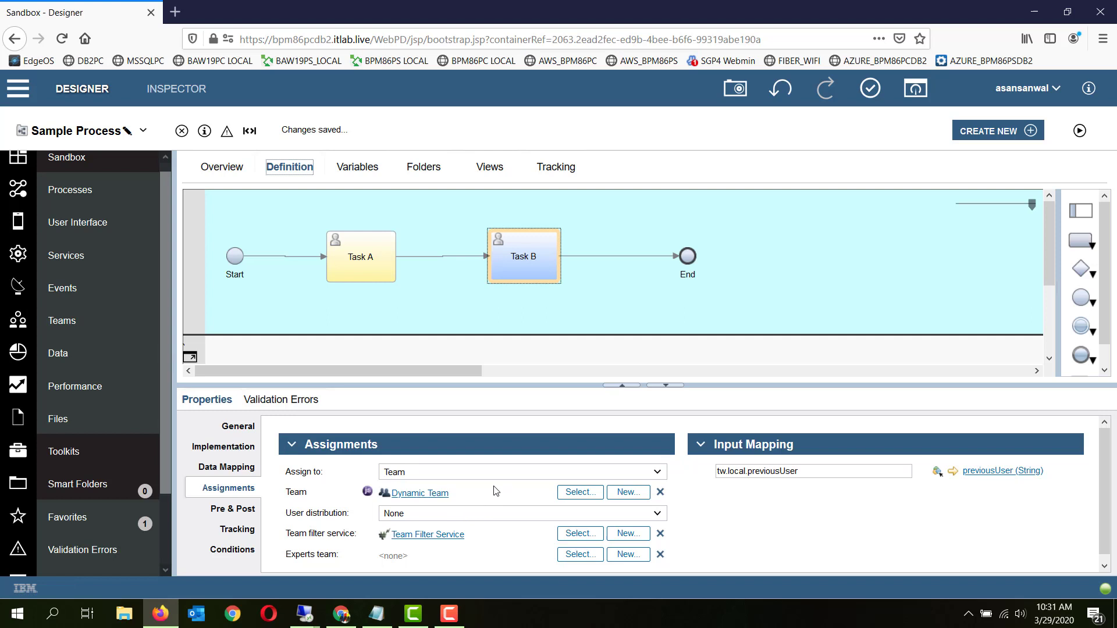
{"action": "left_click", "coordinate": [519, 278]}
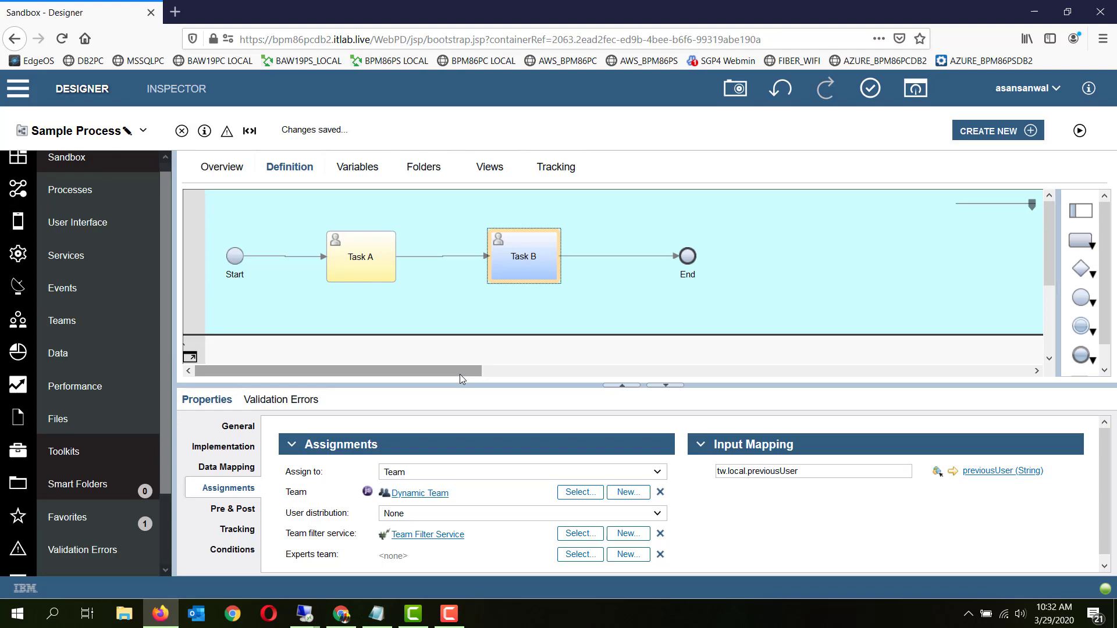
Switch to the bpm.tips article in Chrome and highlight the tw.system.findTaskByID("1234").reassignTo(tw.local.newTeam) line in the pseudo code comment
{"action": "left_click", "coordinate": [341, 615]}
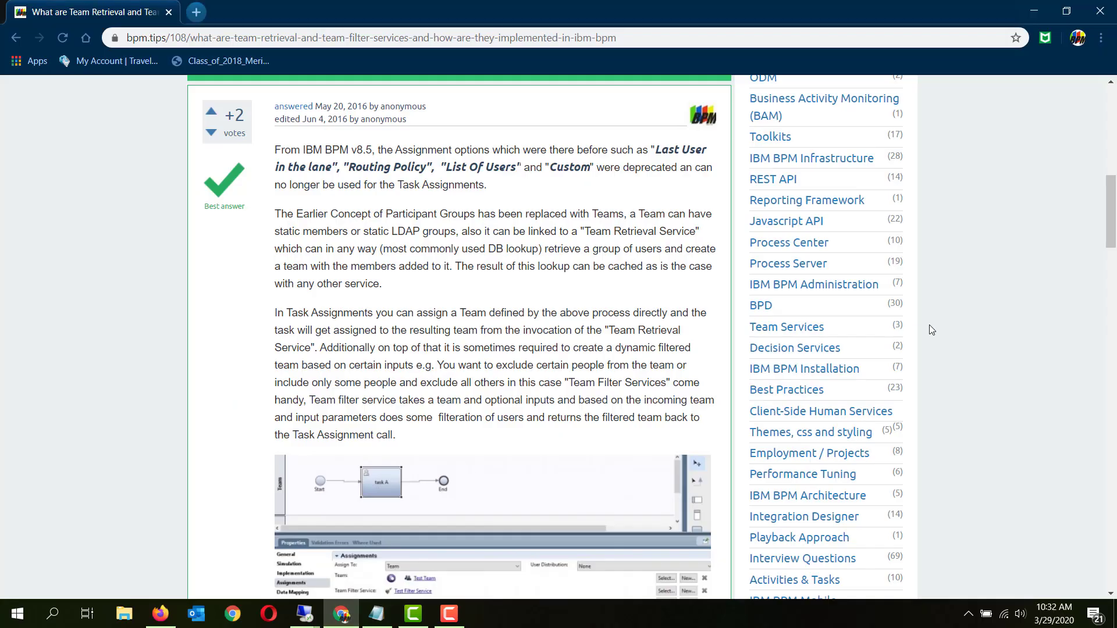
{"action": "left_click_drag", "start_coordinate": [1114, 193], "coordinate": [1113, 307]}
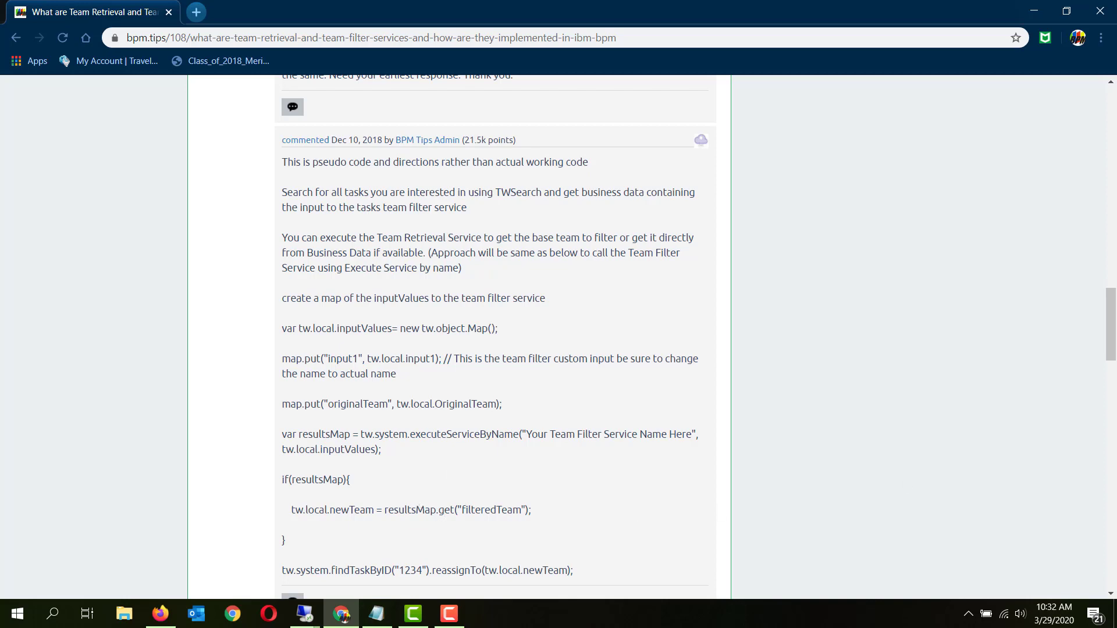
{"action": "left_click_drag", "start_coordinate": [1109, 324], "coordinate": [1109, 333]}
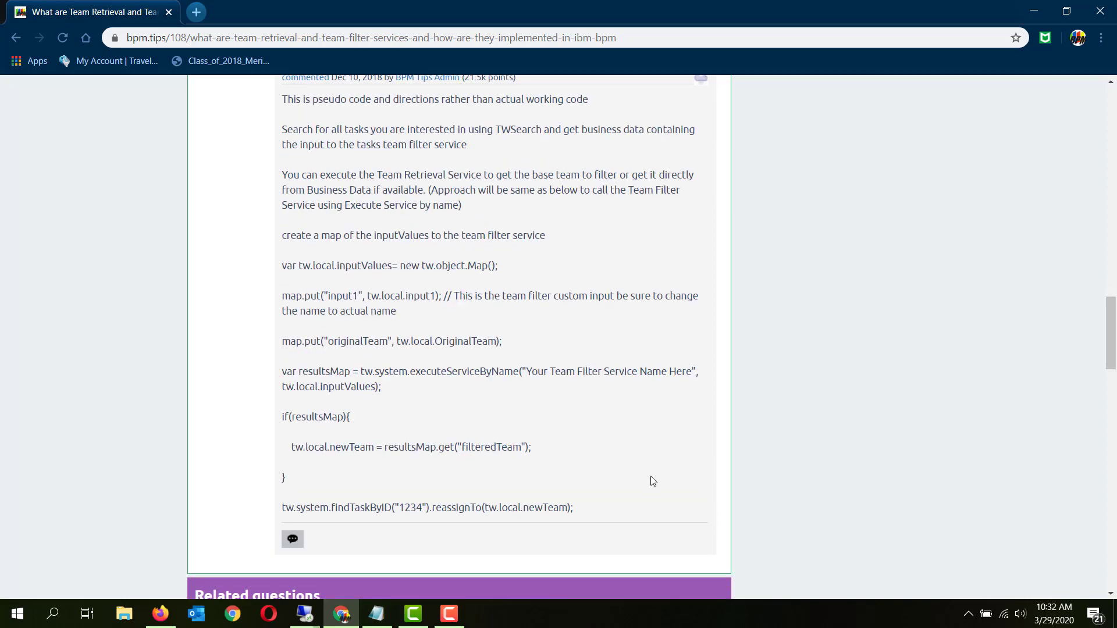
{"action": "left_click_drag", "start_coordinate": [282, 509], "coordinate": [573, 509]}
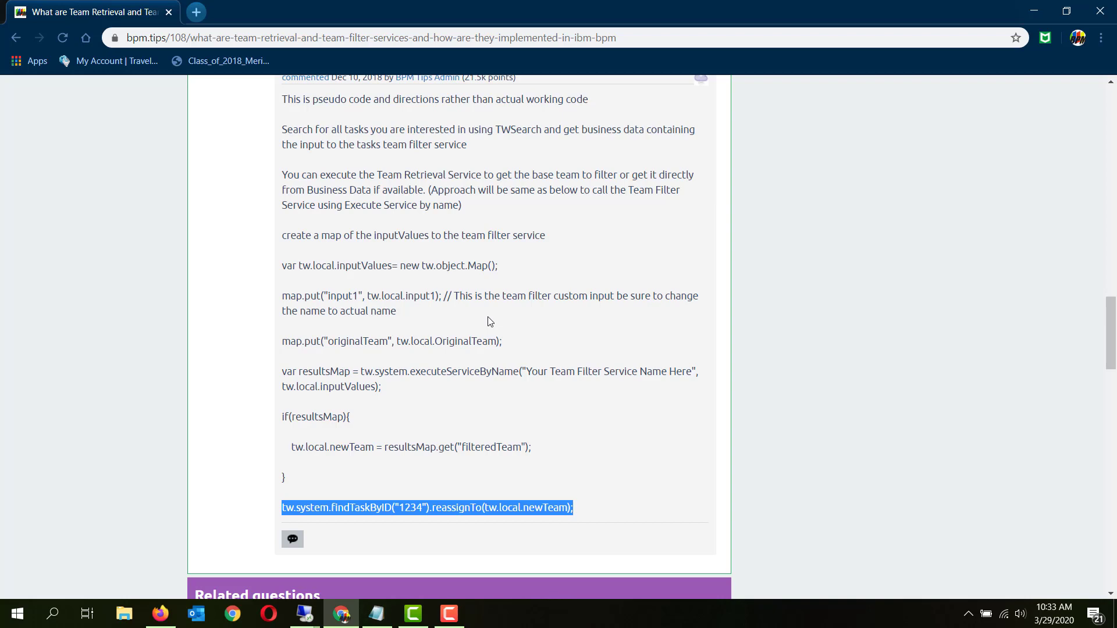
{"action": "mouse_move", "coordinate": [455, 618]}
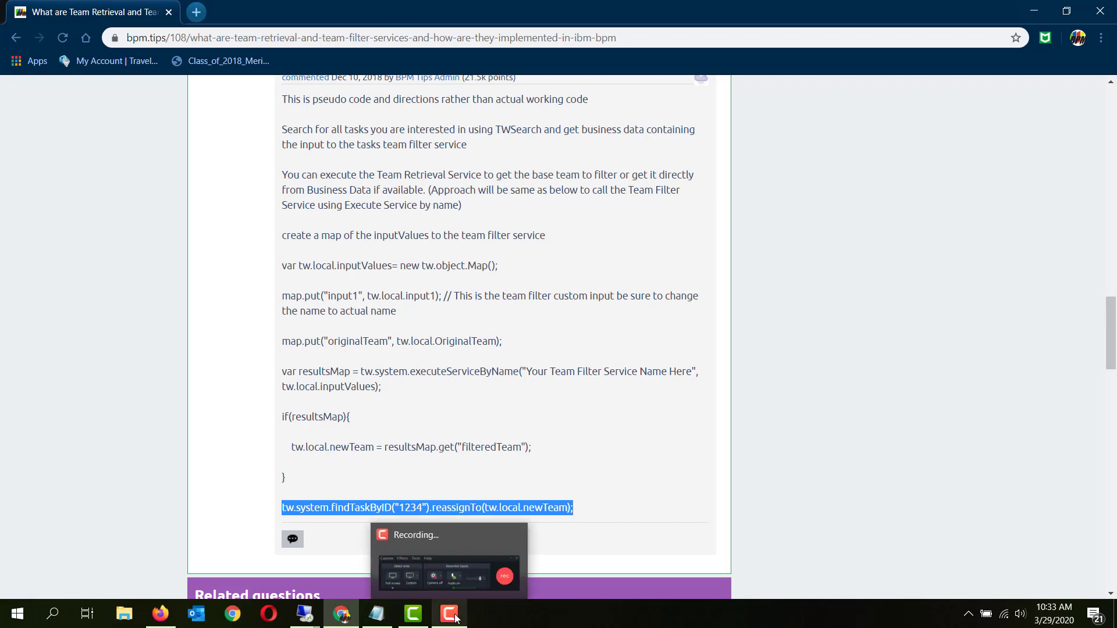